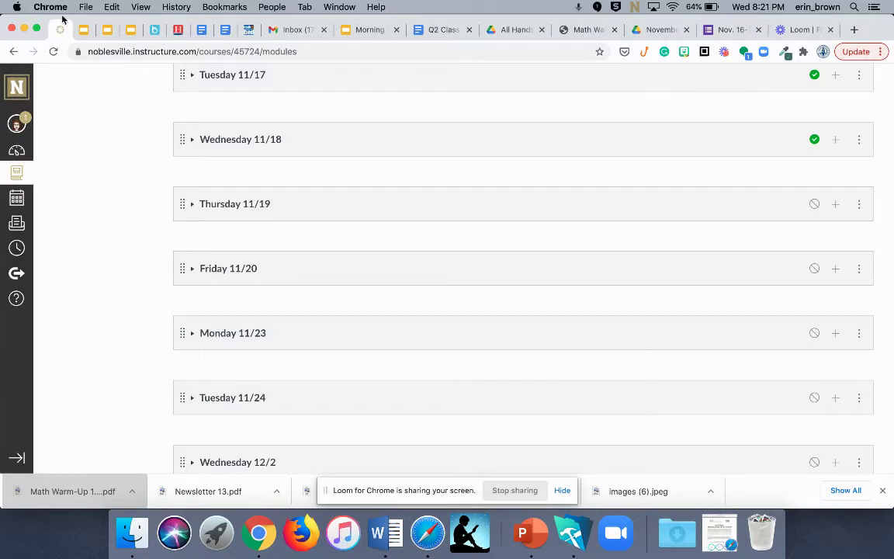
- Expand the Friday 11/20 module and scroll through its seven unpublished 11/20 pages
click(191, 269)
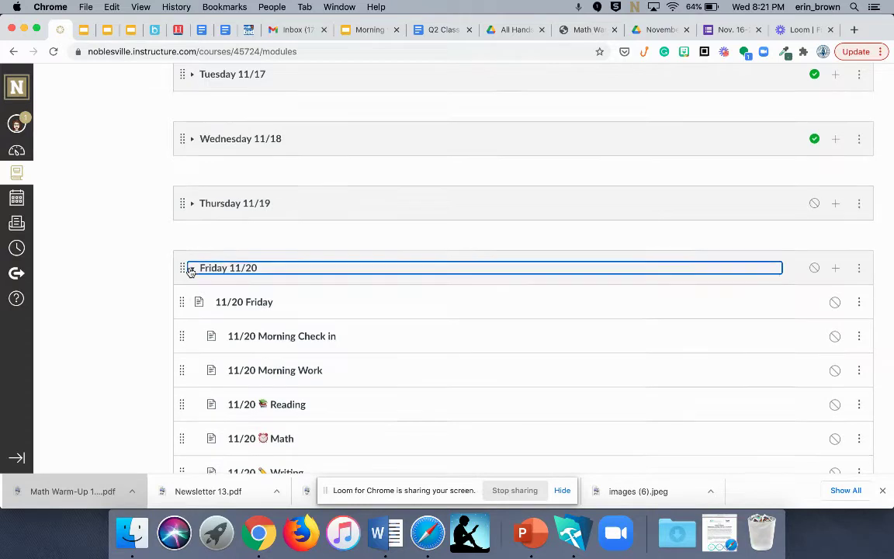
scroll(191, 271, down, 2)
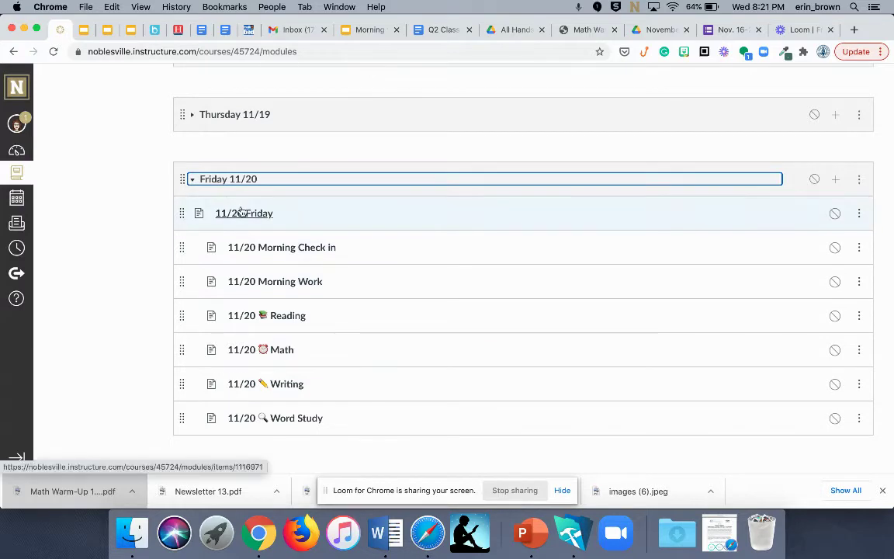
scroll(260, 247, down, 1)
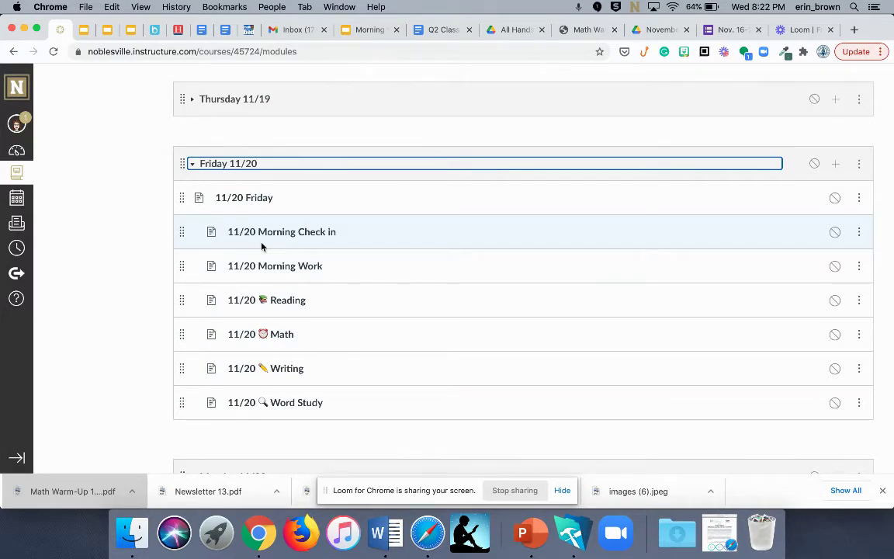
- Open the 11/20 Friday page and page through to Morning Check in and Morning Work
click(250, 197)
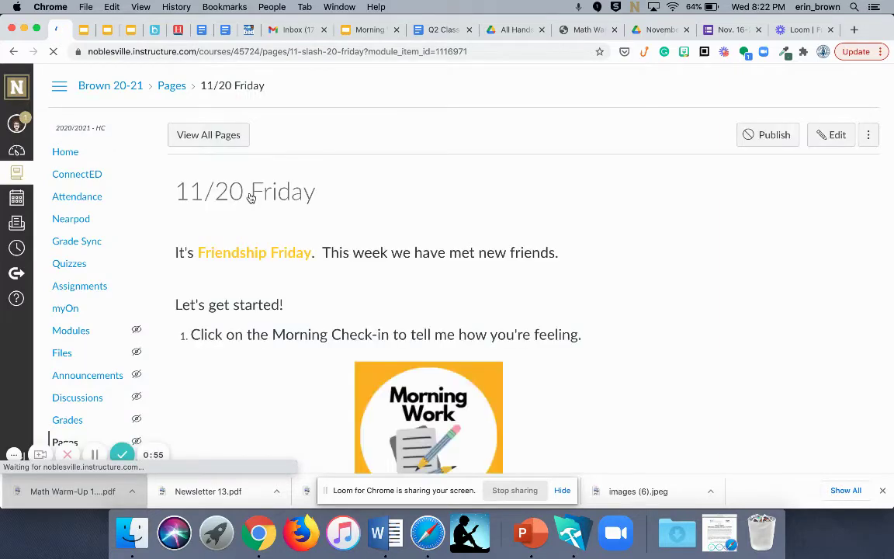
scroll(440, 281, down, 10)
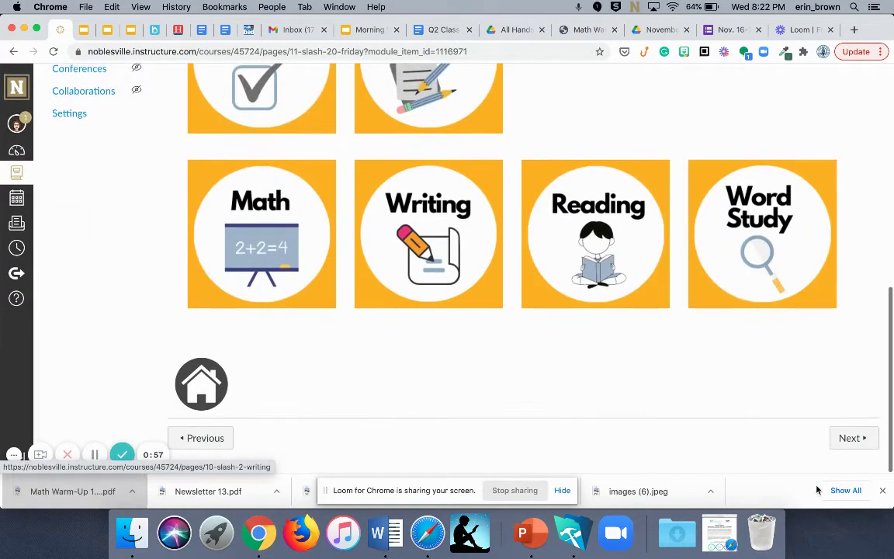
click(854, 439)
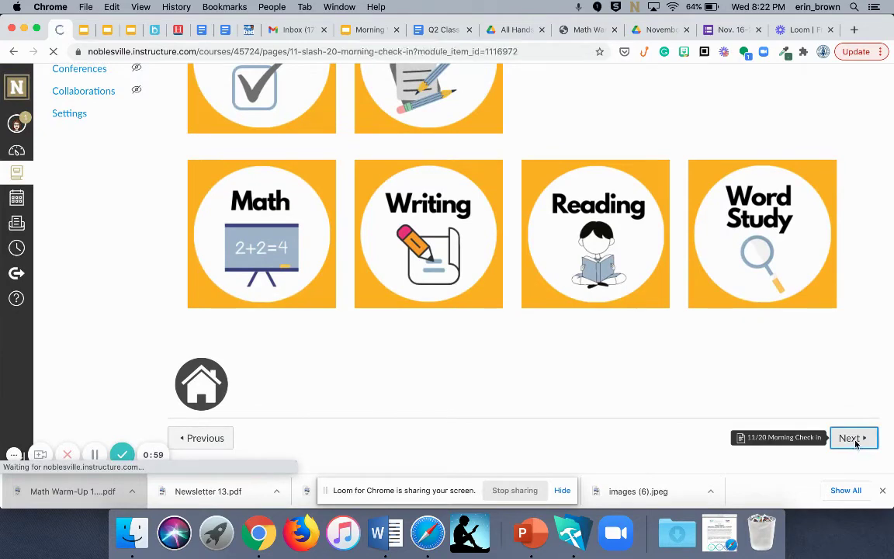
scroll(843, 399, down, 3)
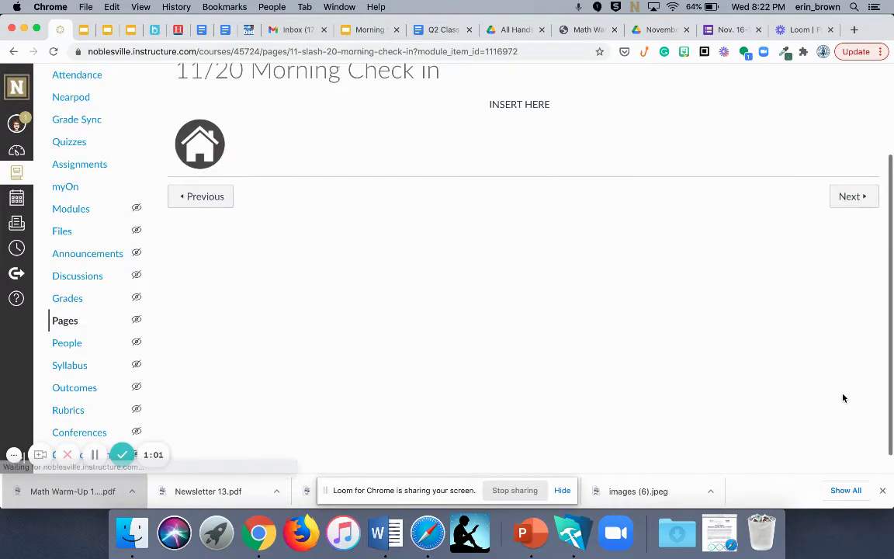
click(851, 197)
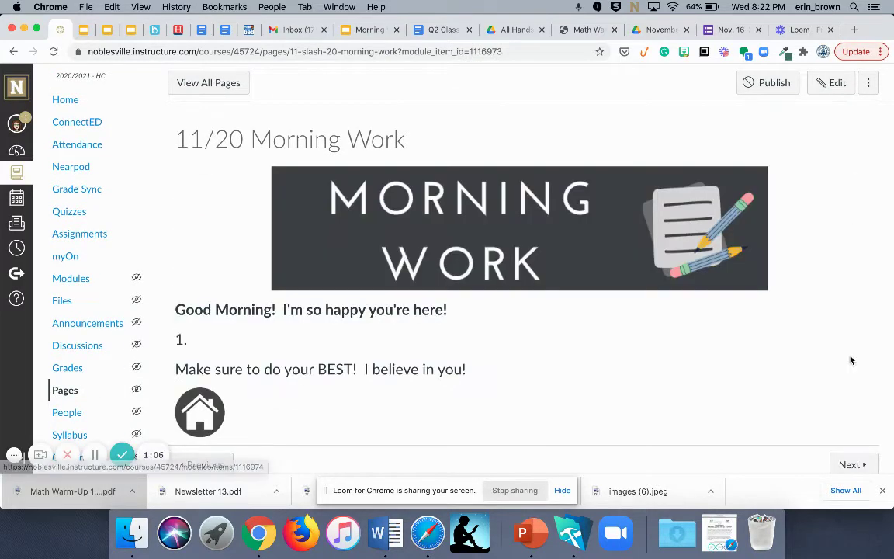
scroll(831, 439, down, 2)
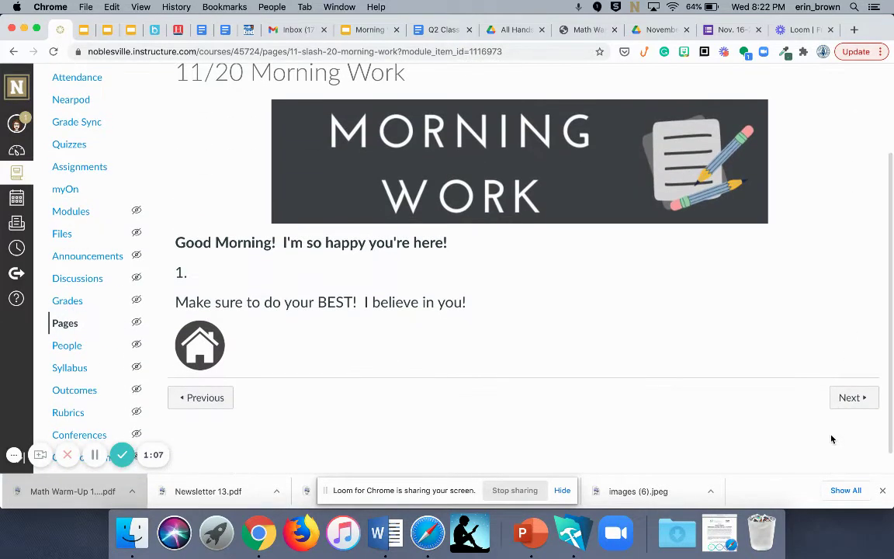
- Continue through the 11/20 Reading, Math, Writing and Word Study pages
click(838, 406)
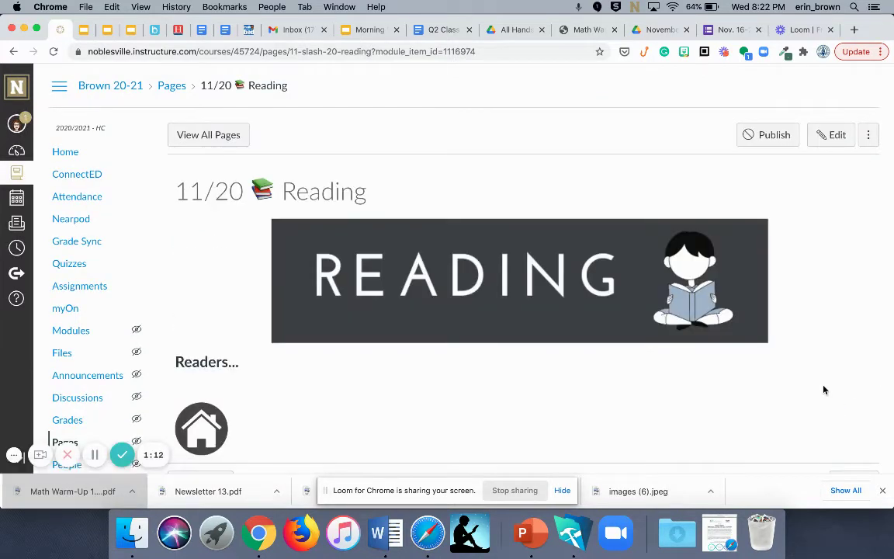
scroll(824, 390, down, 3)
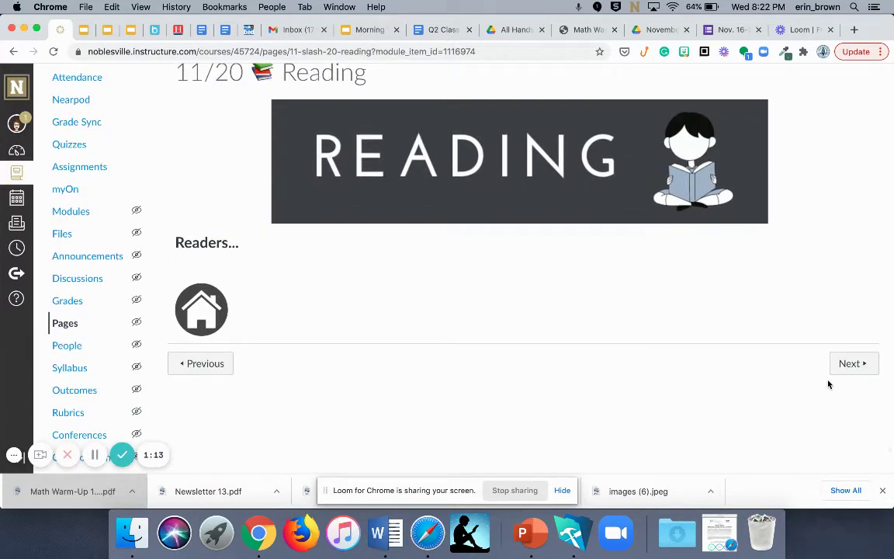
click(842, 370)
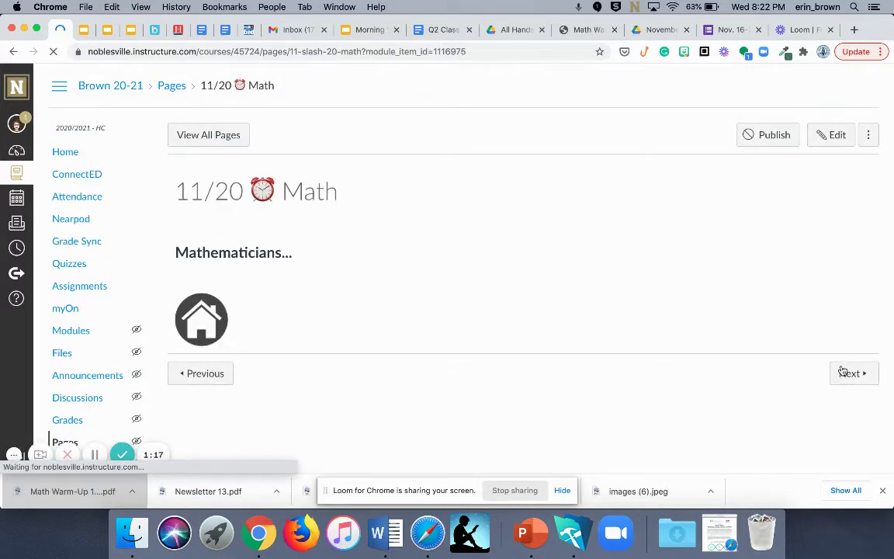
scroll(841, 370, down, 4)
click(855, 338)
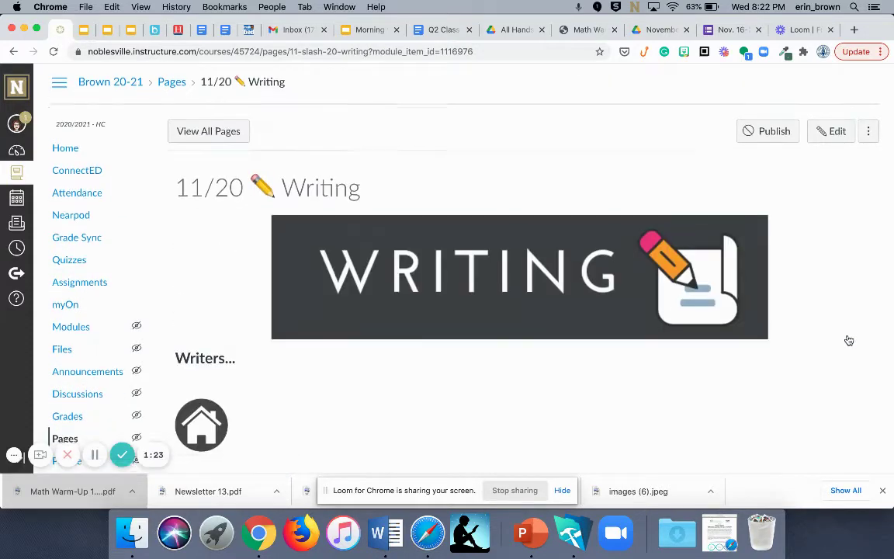
scroll(848, 339, down, 4)
click(841, 372)
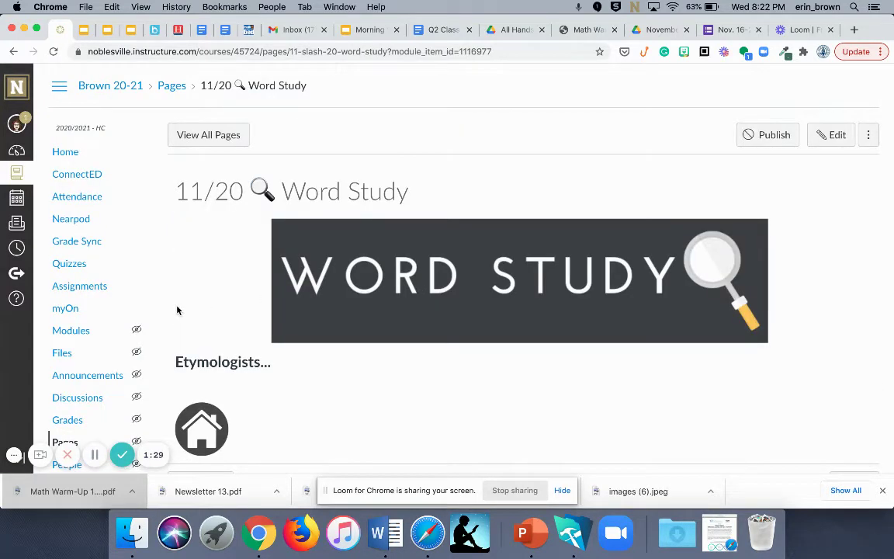
scroll(106, 358, down, 1)
- Return to the course Modules list from the sidebar
click(74, 307)
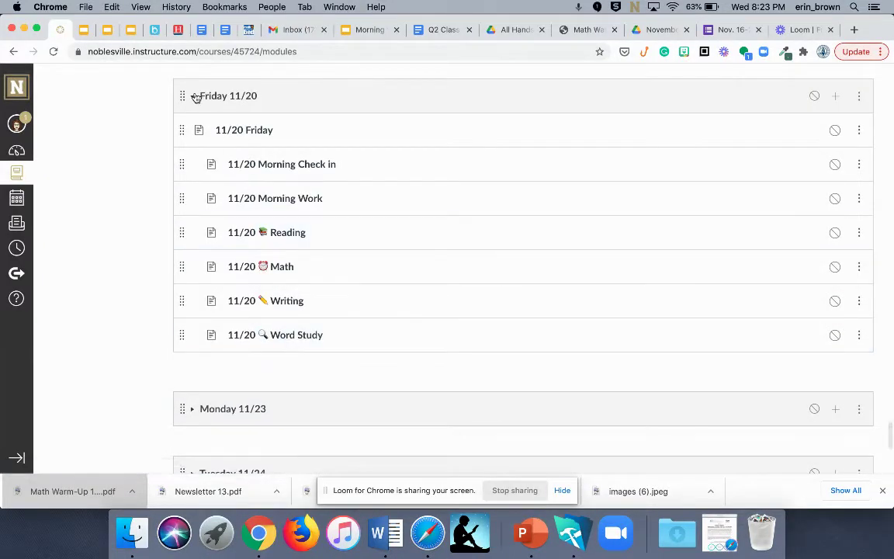
- Collapse Friday 11/20 and duplicate it into a Friday 11/20 Copy module
click(193, 95)
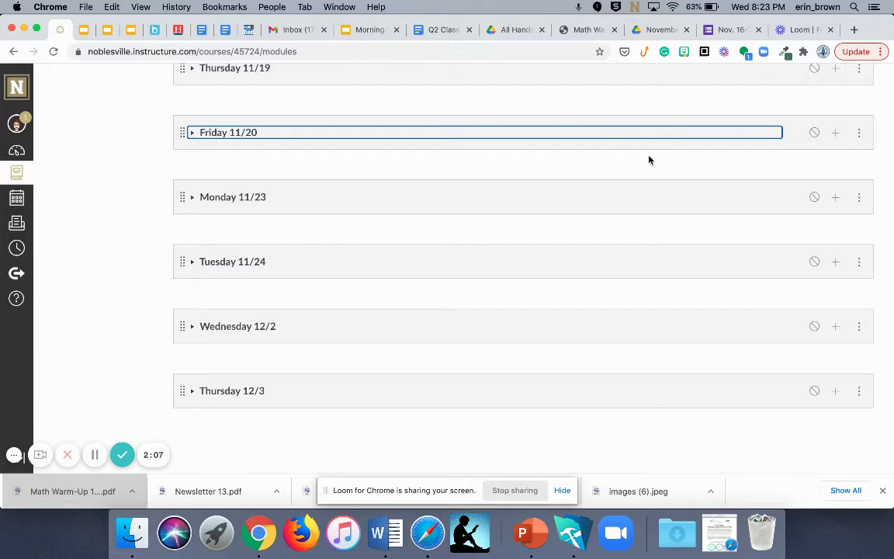
click(859, 135)
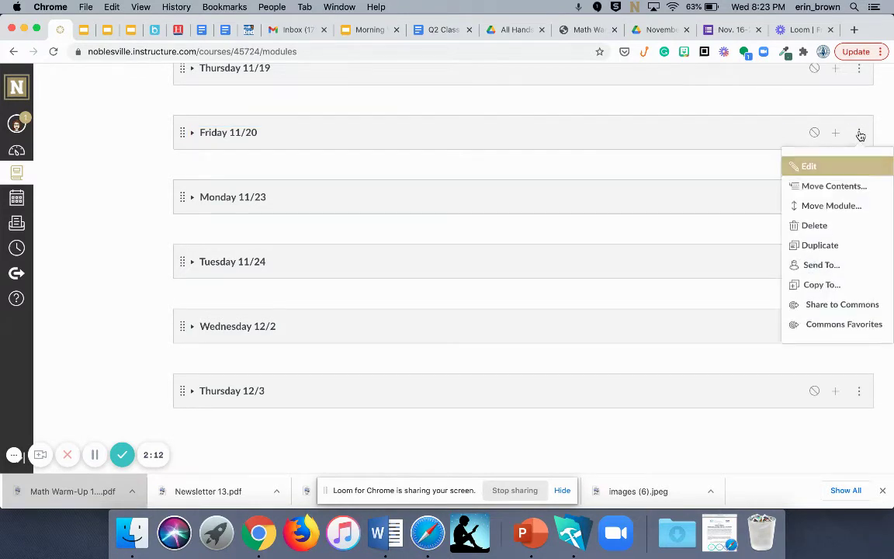
click(818, 248)
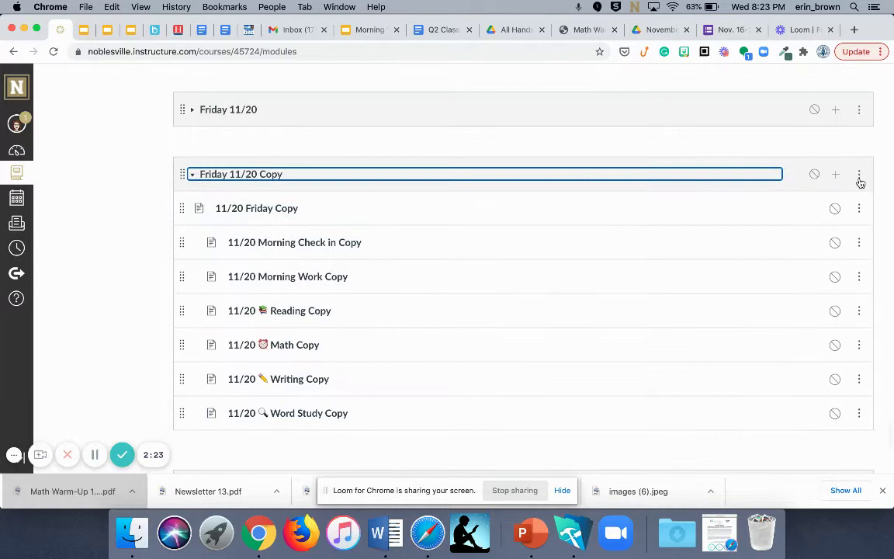
- Rename the copied module to Friday 12/4
click(858, 177)
click(811, 209)
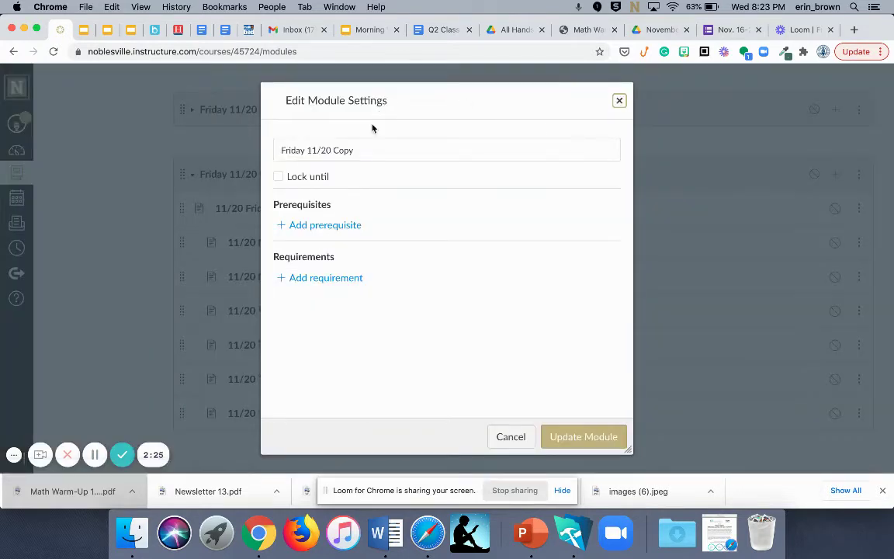
drag(357, 150, 308, 150)
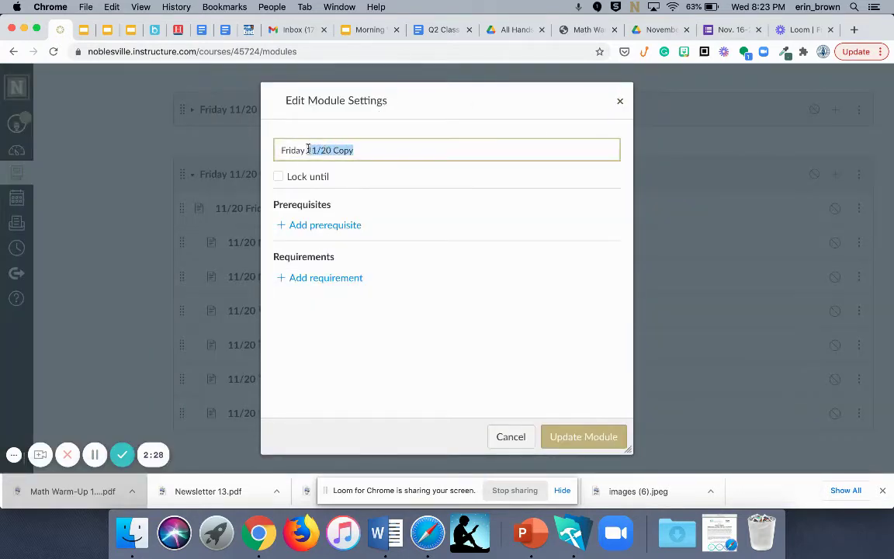
text(12/4)
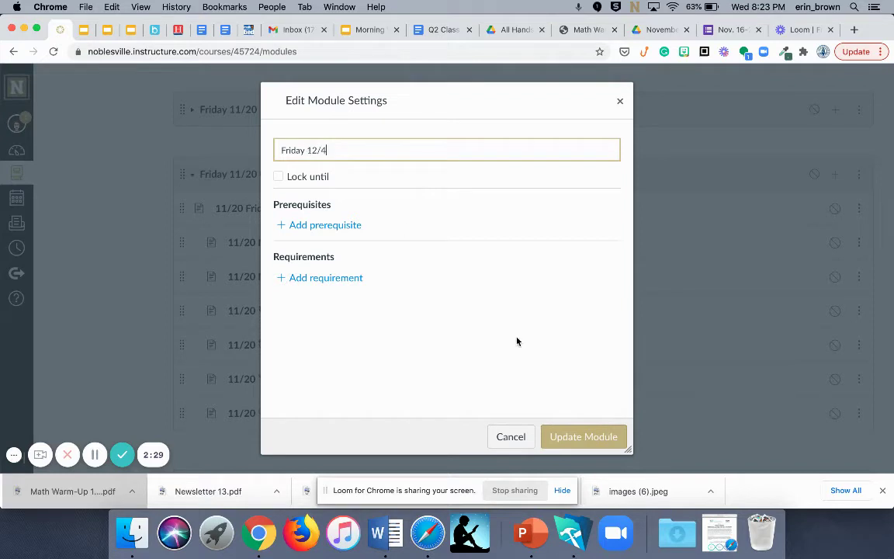
click(565, 435)
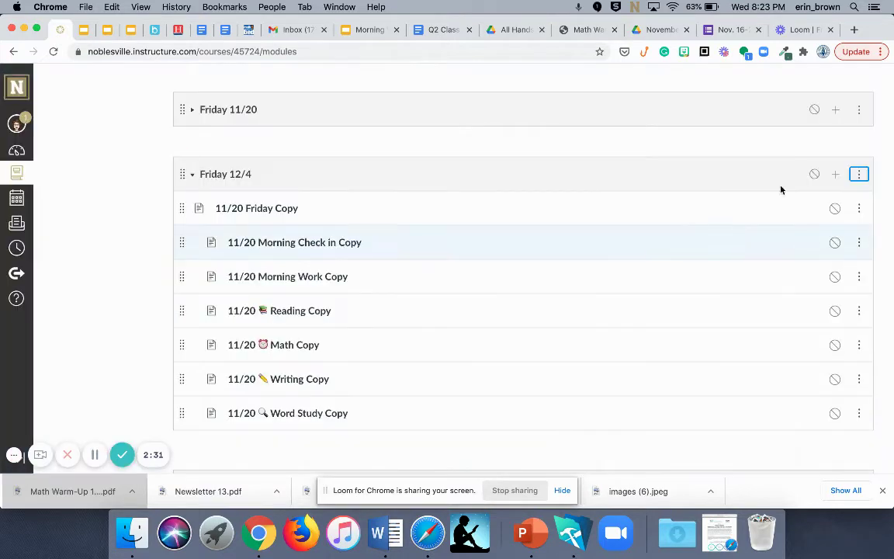
- Retitle the 11/20 Friday Copy page to 12/4 Friday
click(859, 208)
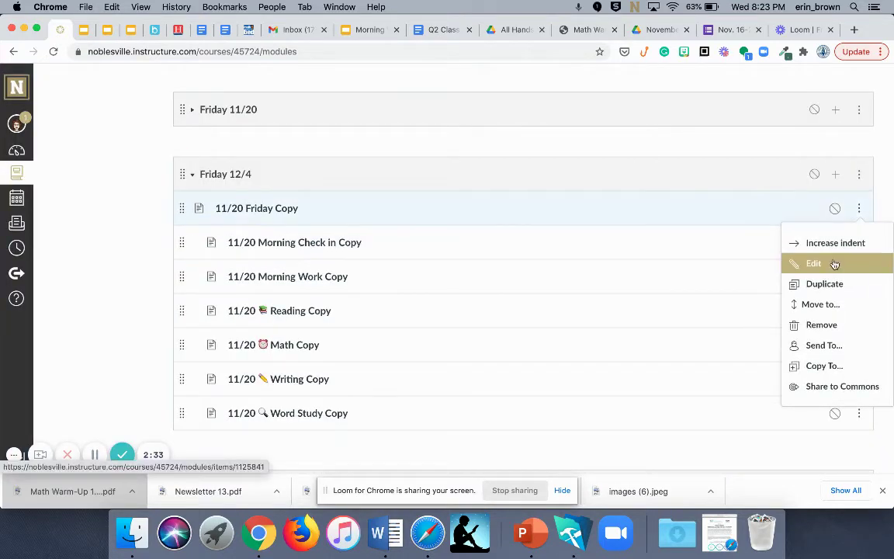
click(832, 262)
drag(485, 255, 371, 255)
key(BackSpace)
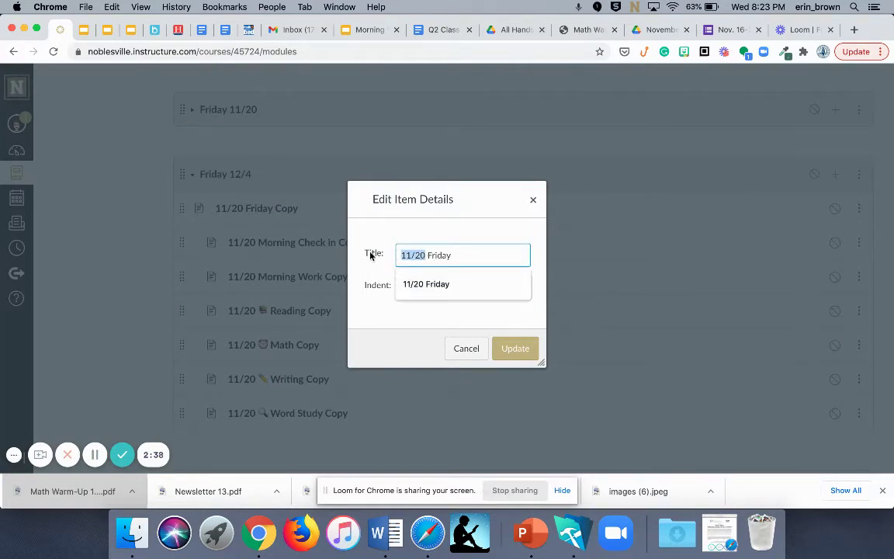
text(12/4)
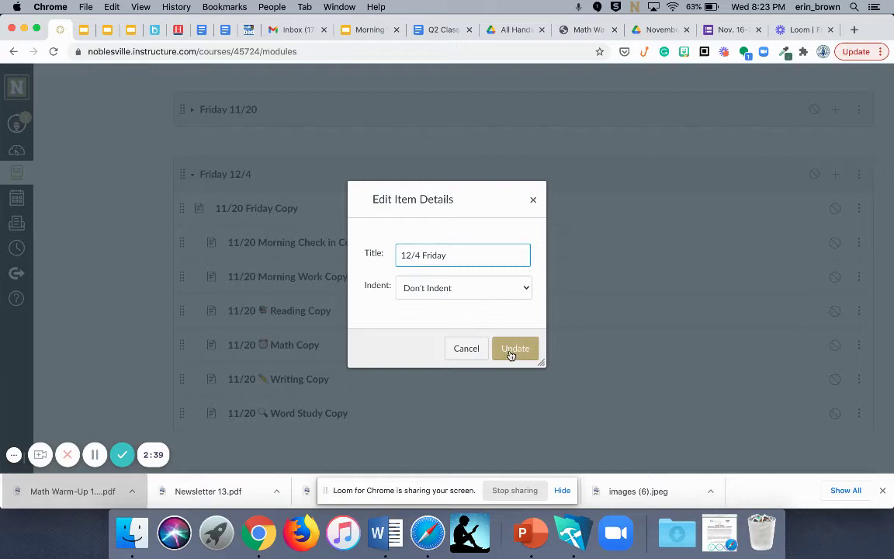
click(512, 351)
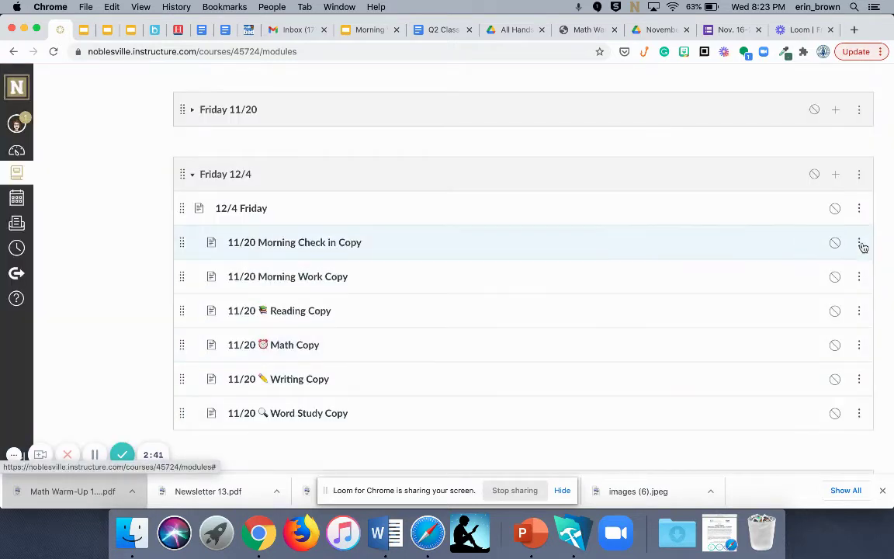
- Start retitling the Morning Check in Copy page, deleting Copy and selecting the 11/20 date
click(859, 244)
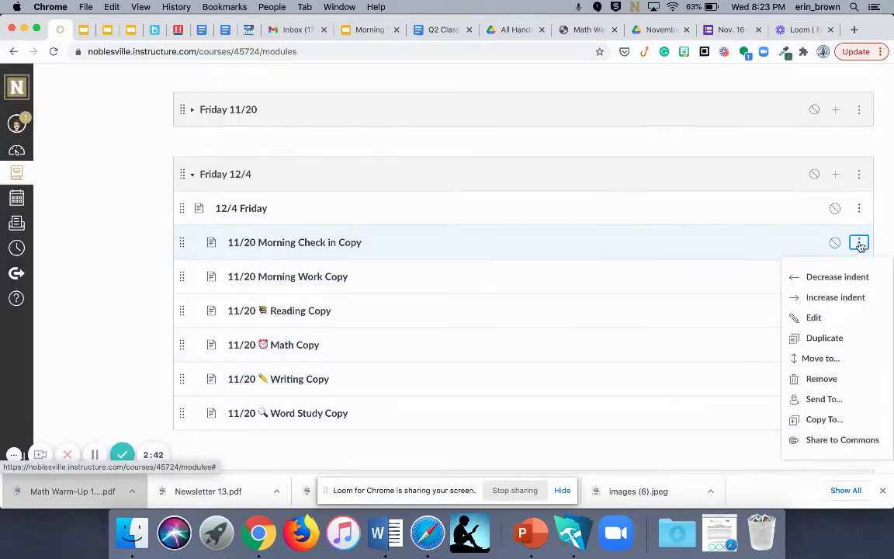
click(817, 319)
drag(523, 249, 497, 249)
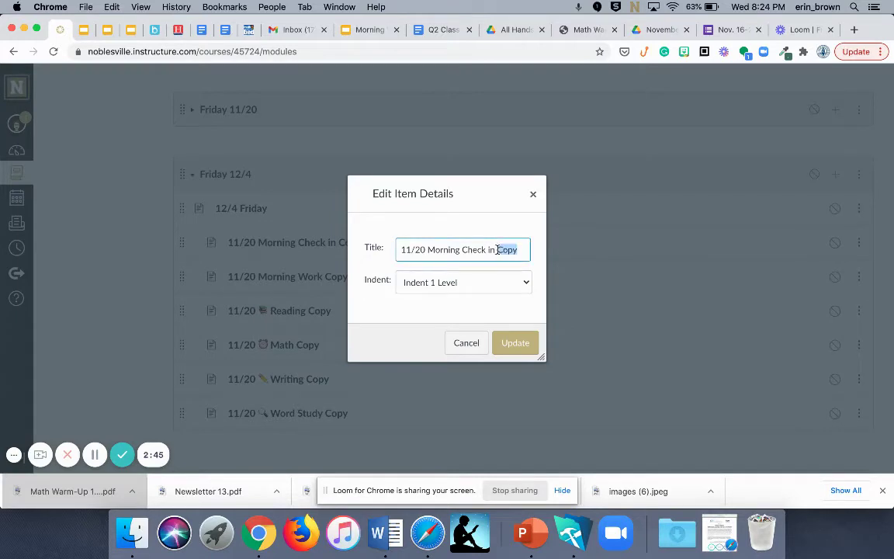
key(BackSpace)
drag(425, 250, 384, 250)
- Finish the 12/4 Morning Check in title and retitle Morning Work Copy to 12/4 Morning Work
text(12/4)
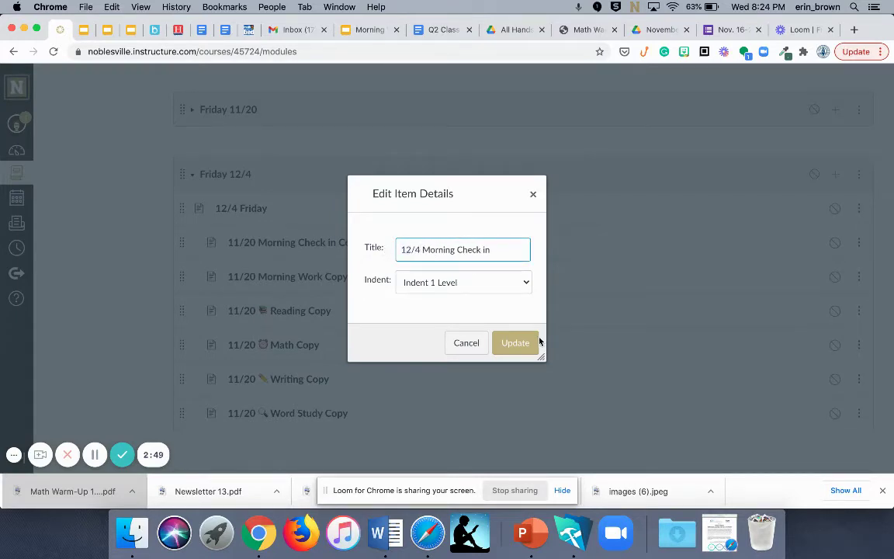
click(519, 345)
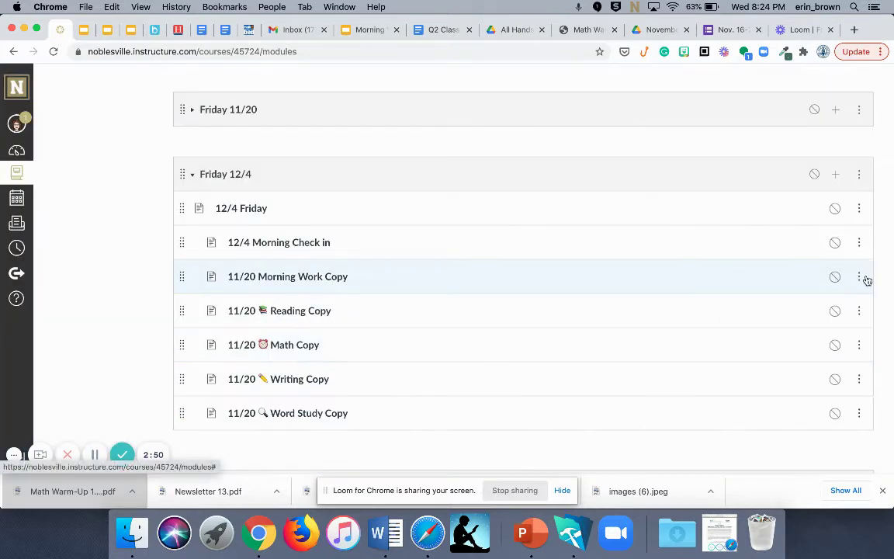
click(858, 278)
scroll(842, 307, down, 1)
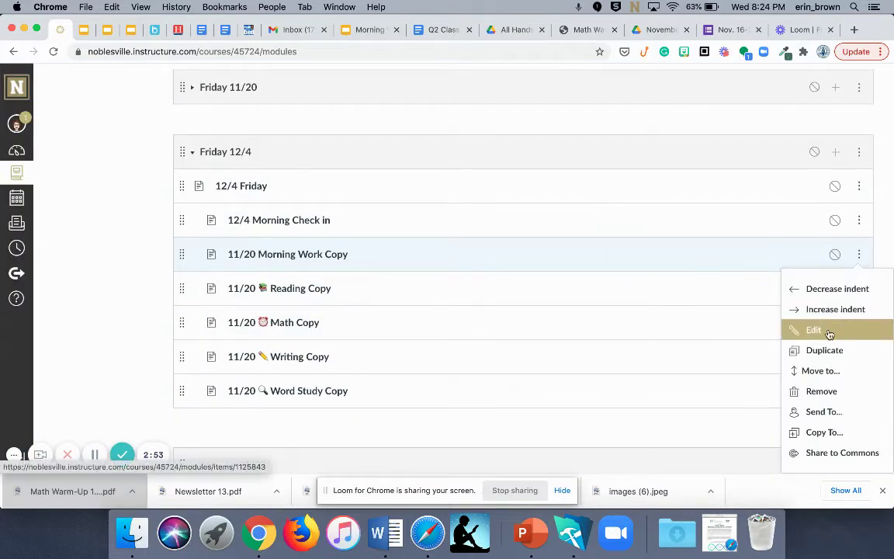
click(813, 330)
drag(509, 249, 484, 250)
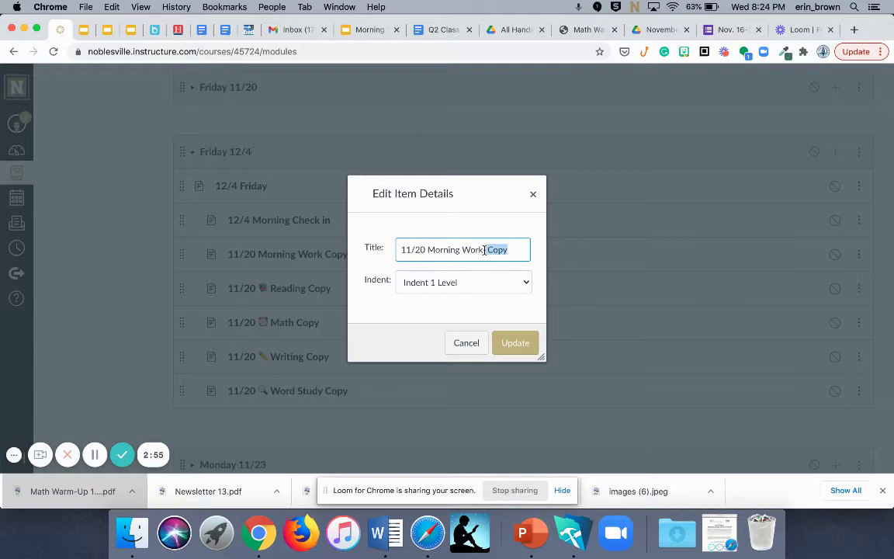
key(BackSpace)
drag(426, 249, 384, 248)
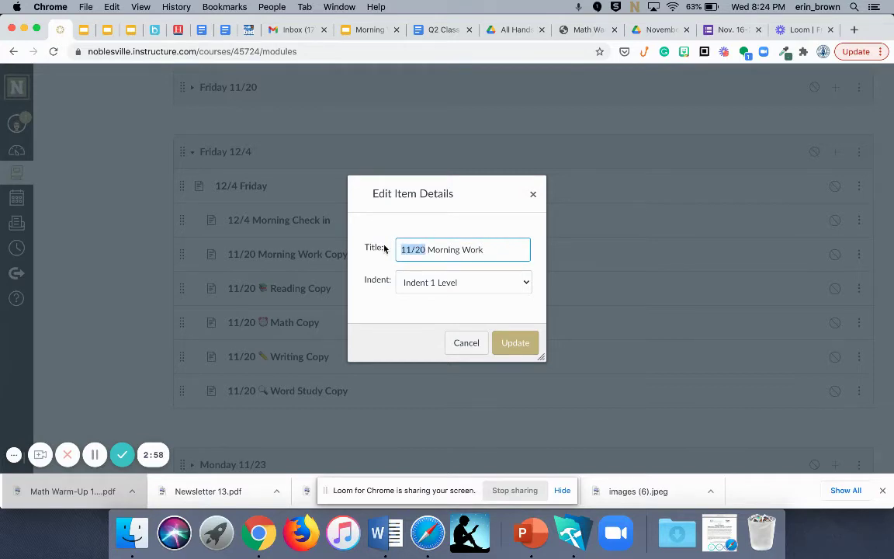
text(12/4)
click(512, 347)
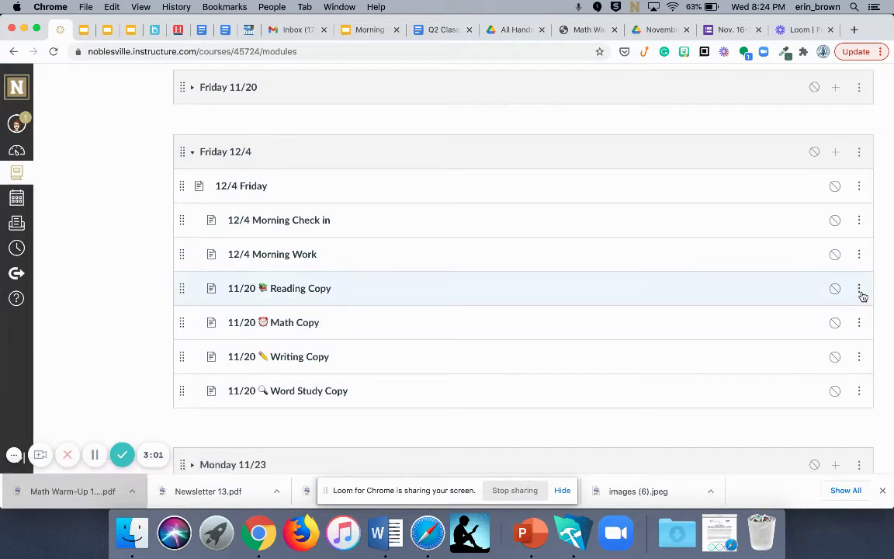
- Retitle the Reading Copy page to 12/4 Reading
click(861, 292)
click(813, 359)
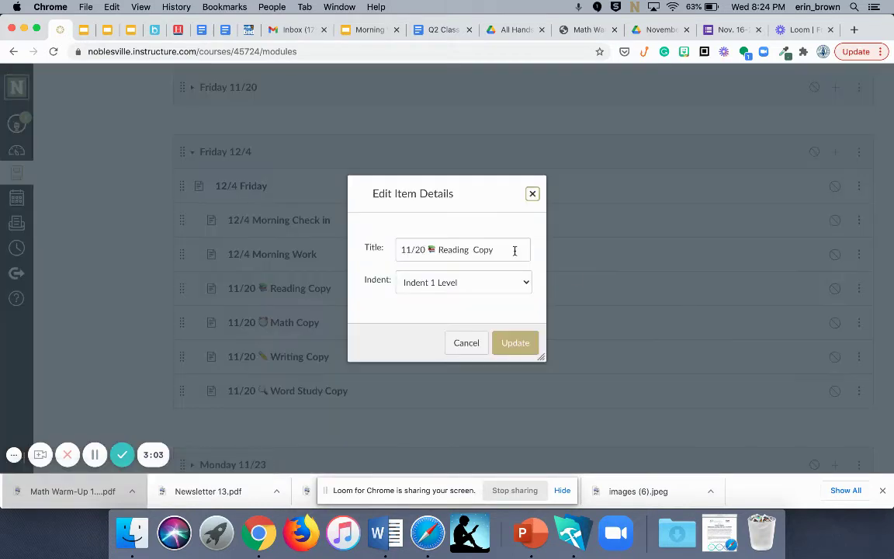
double_click(483, 249)
key(BackSpace)
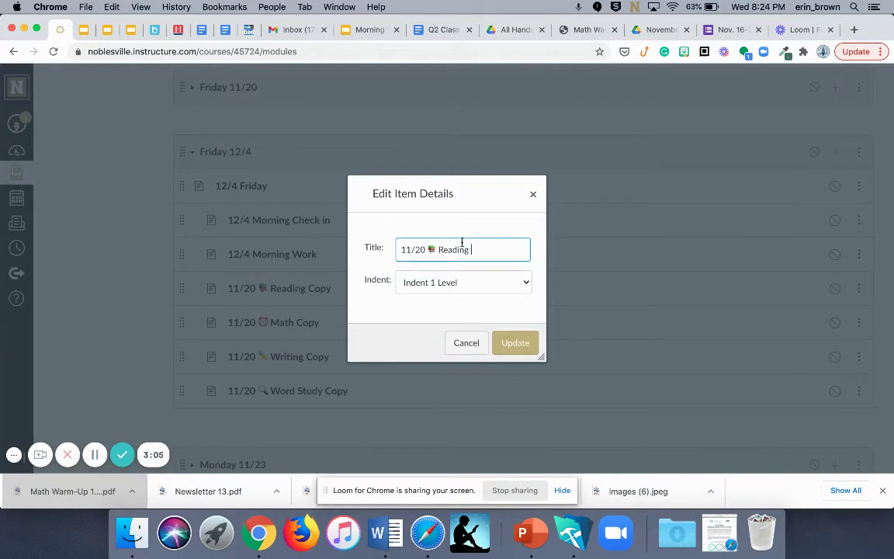
drag(425, 249, 390, 249)
text(12)
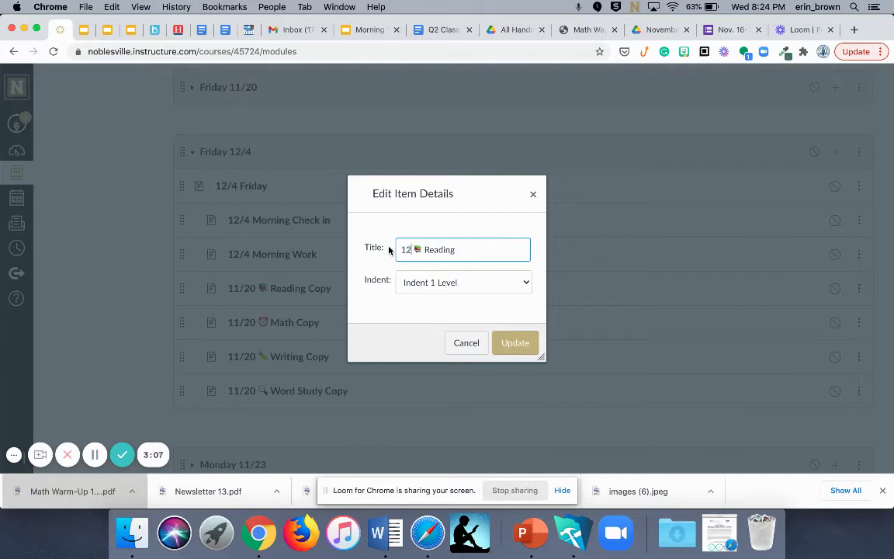
text(/4)
click(528, 344)
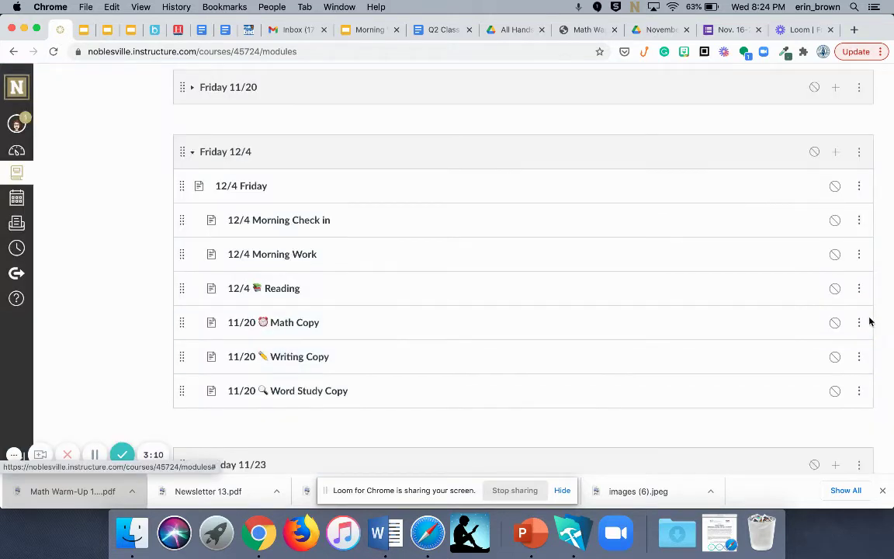
- Retitle the Math and Writing copies to 12/4 Math and 12/4 Writing
click(859, 322)
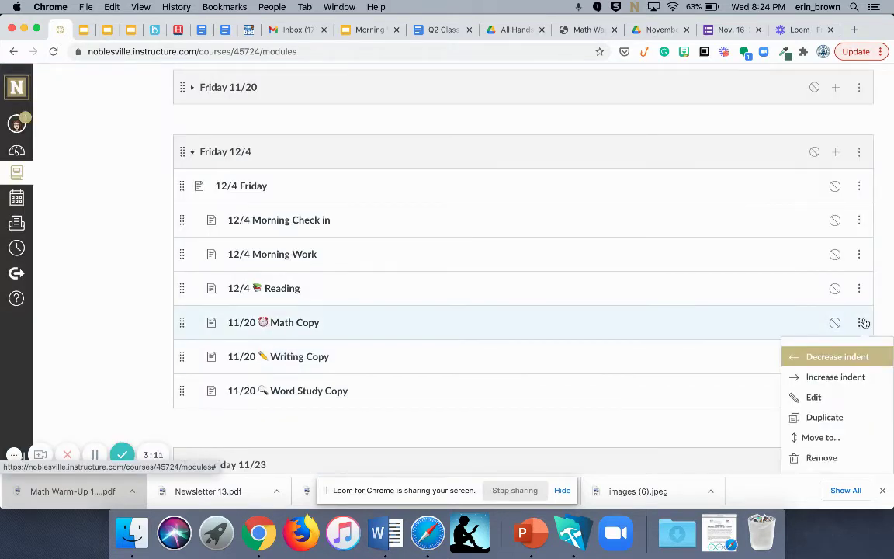
click(813, 398)
drag(499, 249, 375, 249)
key(BackSpace)
text(12/4 ⏰ Math)
click(522, 344)
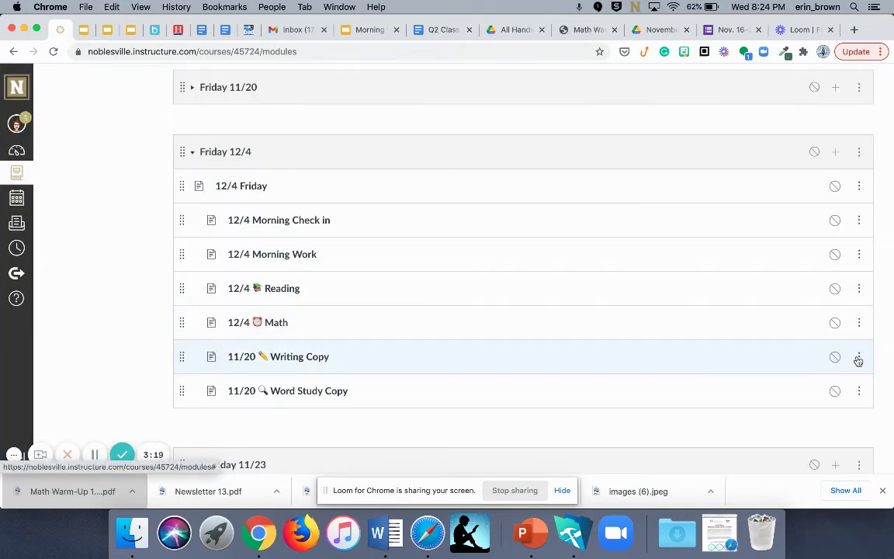
click(858, 357)
click(817, 330)
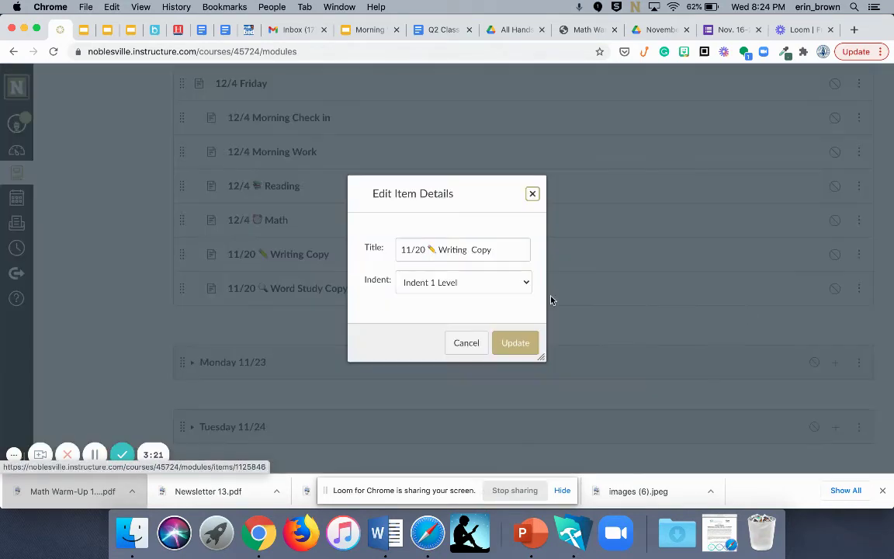
drag(507, 249, 472, 249)
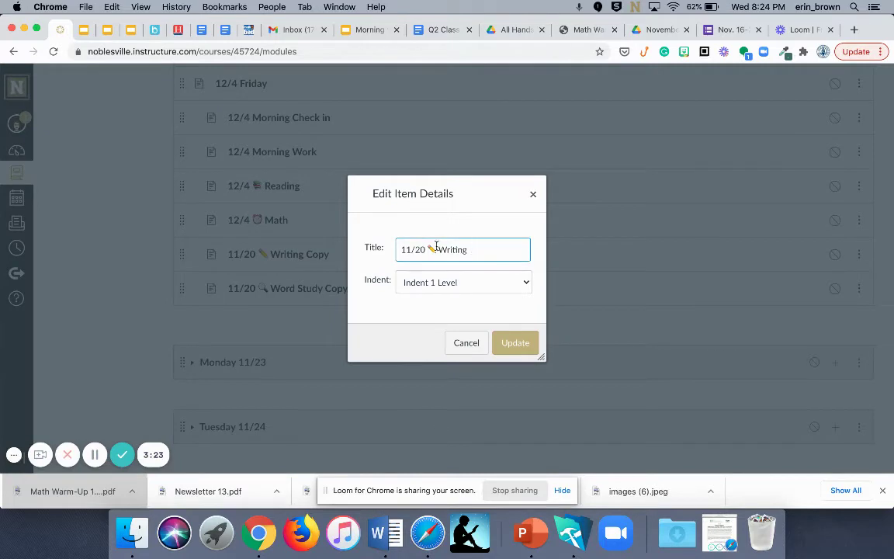
key(BackSpace)
key(BackSpace)
key(BackSpace)
key(BackSpace)
click(518, 348)
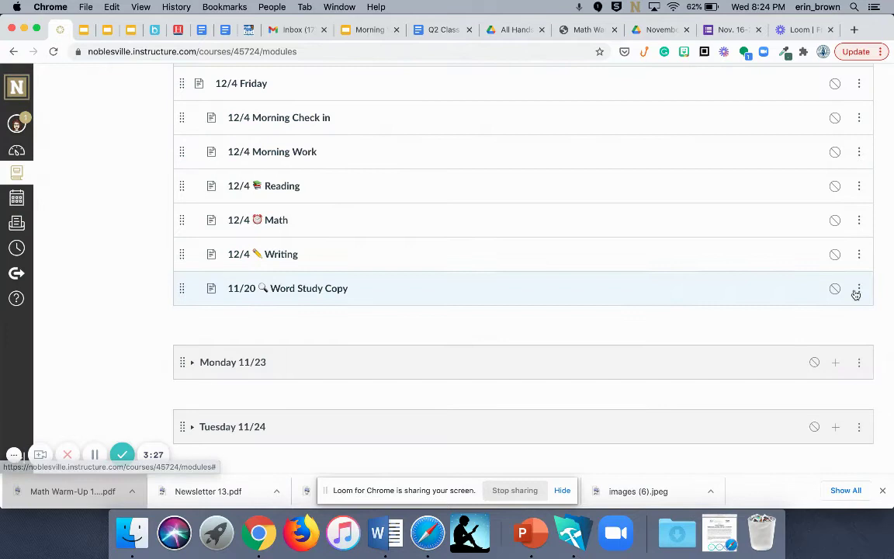
- Retitle the Word Study Copy page to 12/4 Word Study
click(858, 289)
click(799, 363)
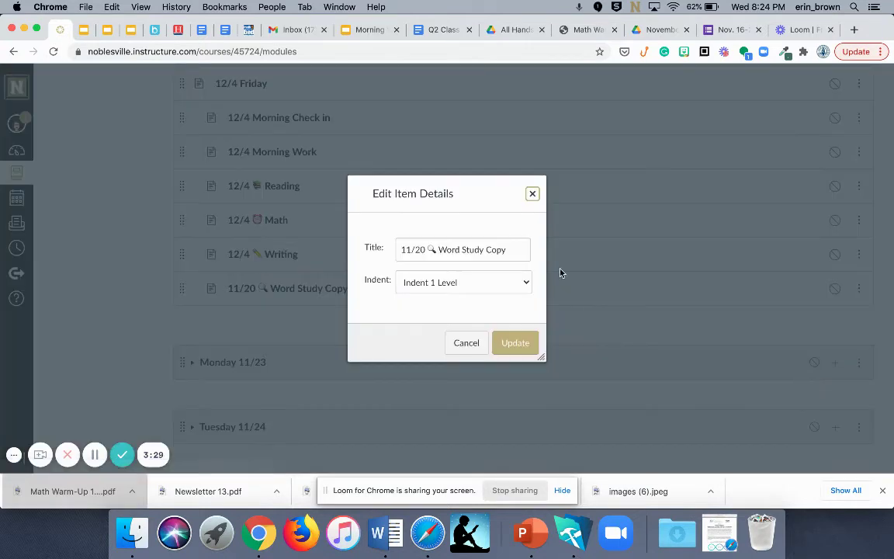
drag(508, 248, 487, 249)
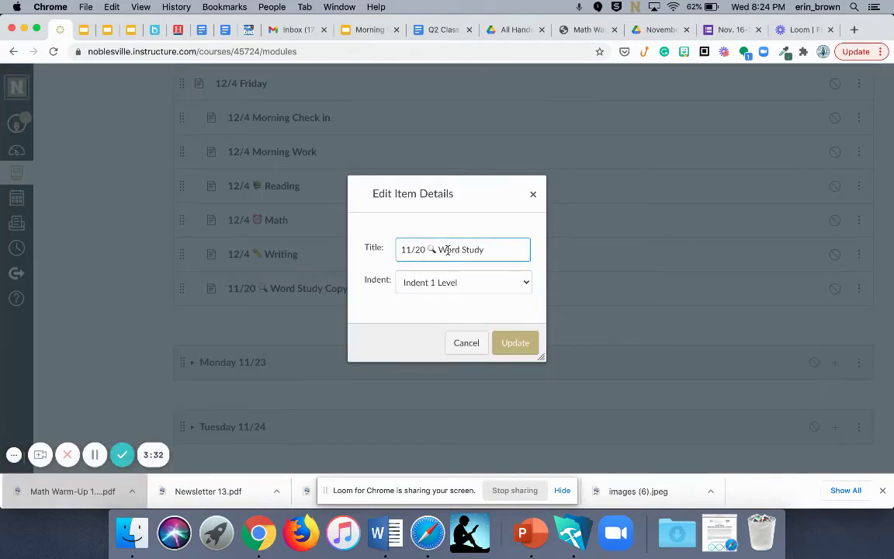
text(12)
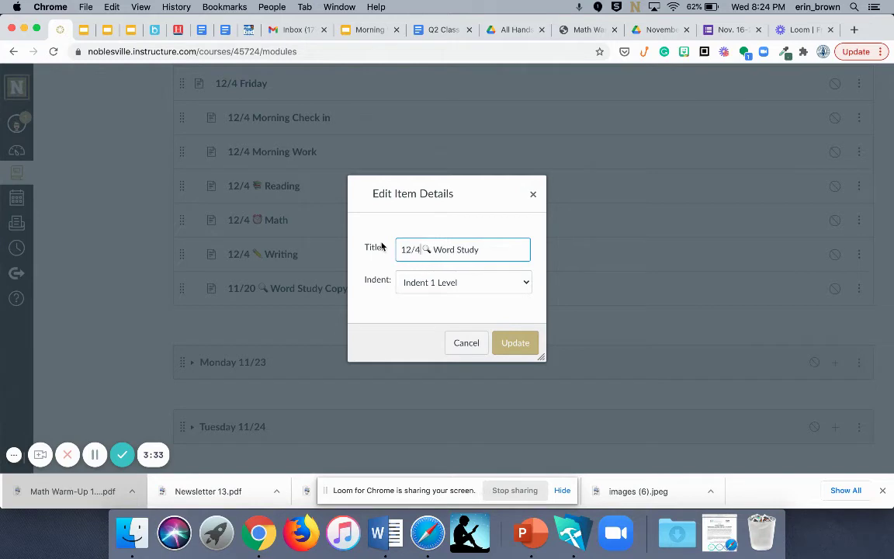
text(/4)
click(515, 342)
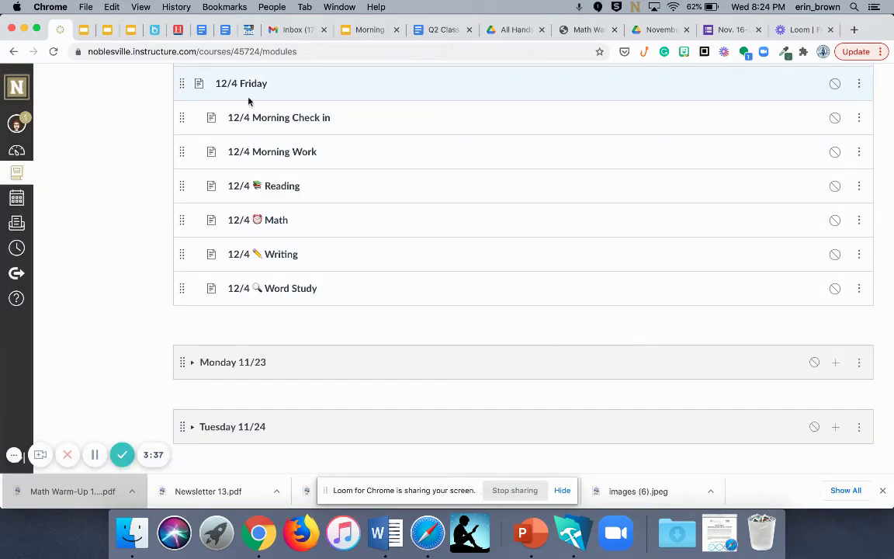
scroll(225, 89, up, 1)
- Open the 12/4 Friday page from the module, look over its Friday banner, and switch to editing
click(246, 114)
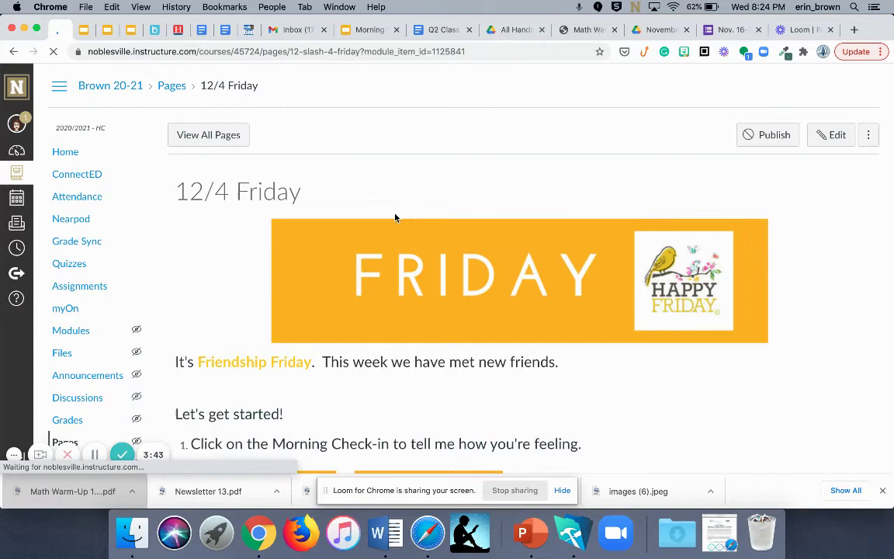
scroll(394, 217, down, 2)
scroll(398, 211, down, 5)
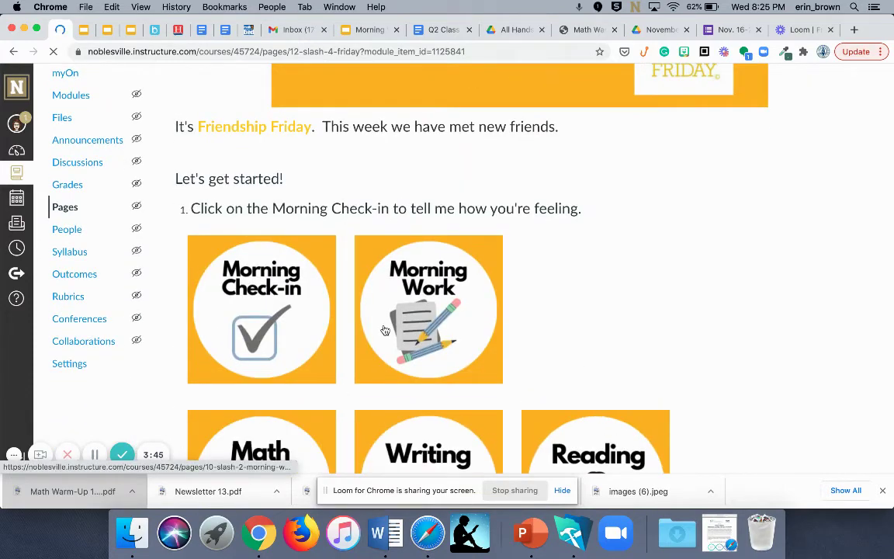
scroll(385, 331, up, 5)
click(821, 91)
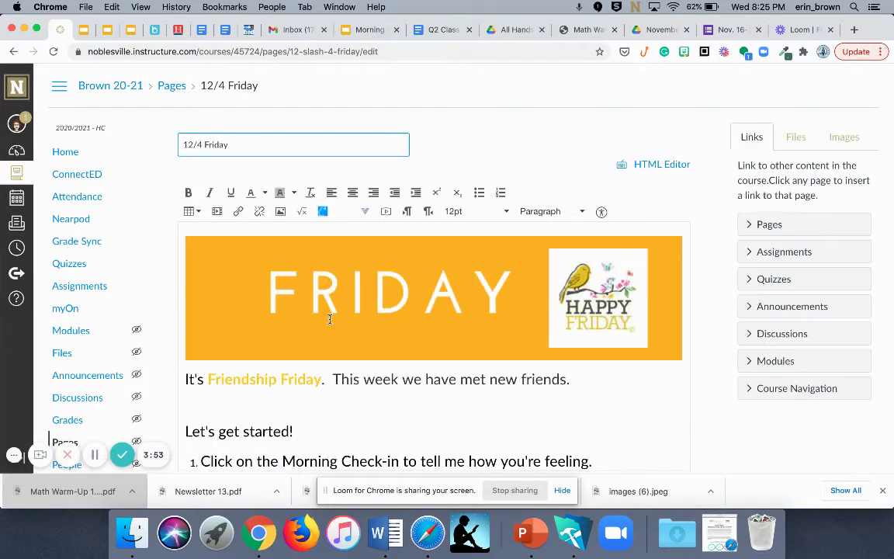
- Show the course Pages list in the editor's Links sidebar
scroll(330, 320, down, 4)
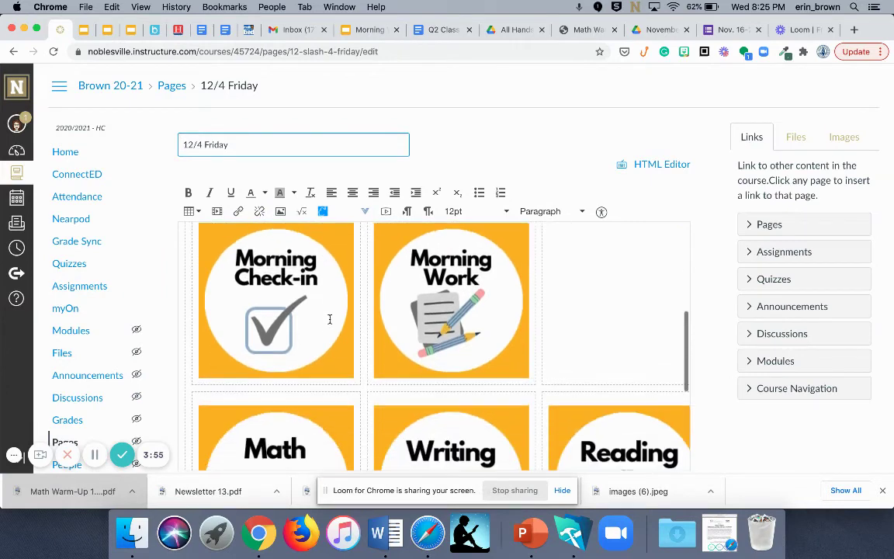
click(747, 225)
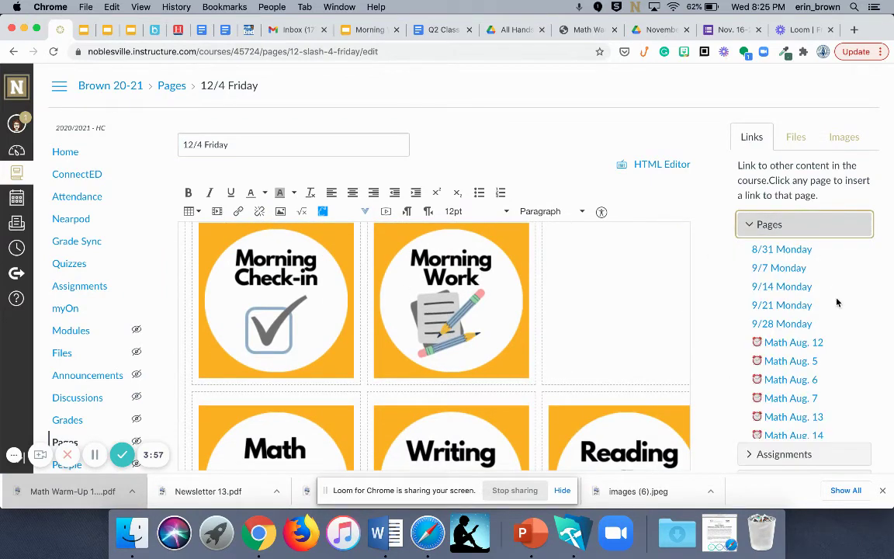
scroll(836, 302, down, 10)
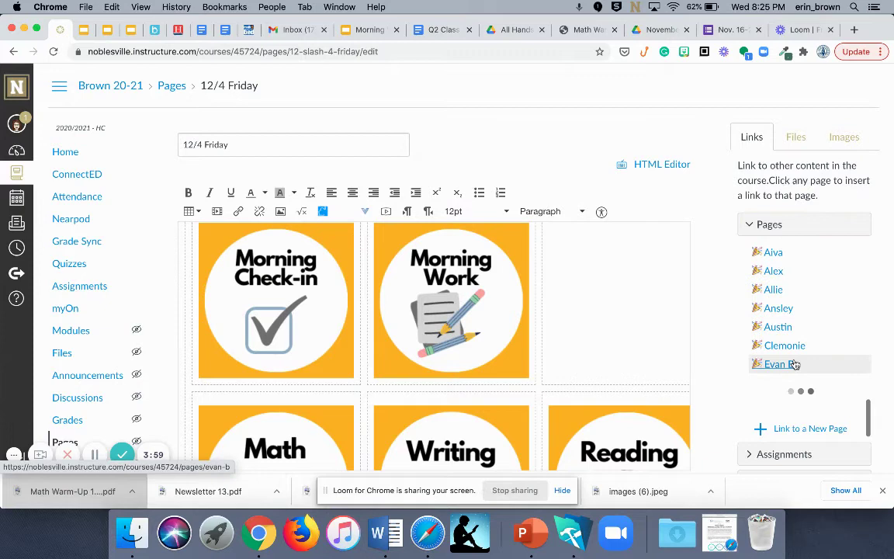
scroll(794, 364, down, 10)
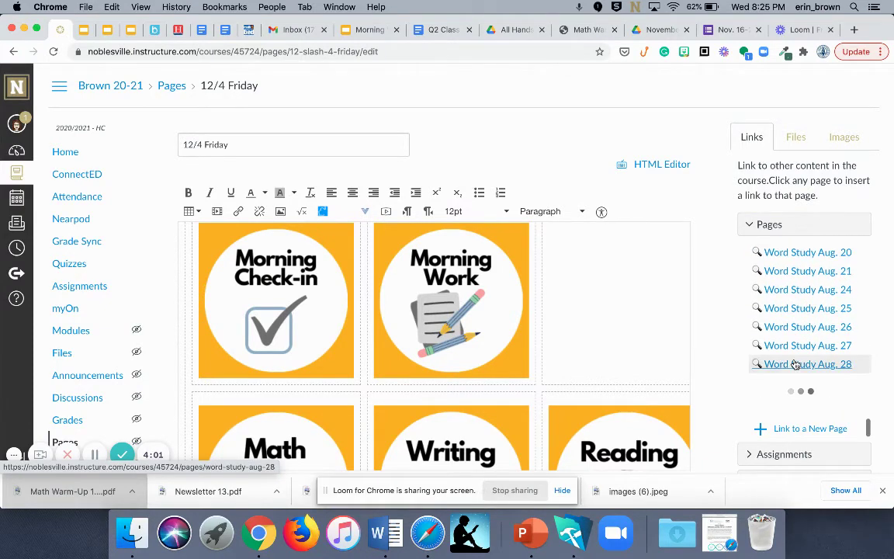
scroll(795, 364, down, 2)
scroll(794, 364, down, 5)
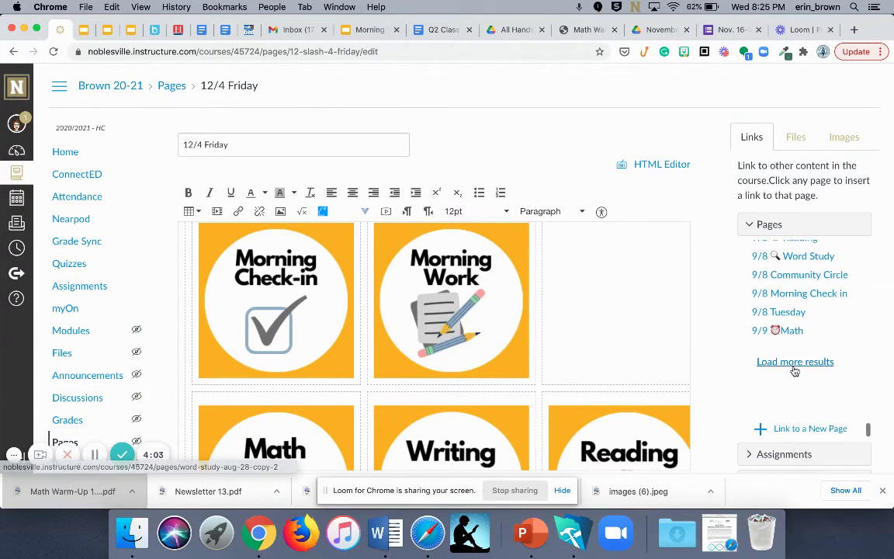
- Load more page results repeatedly until the 12/4 pages appear in the list
click(794, 367)
scroll(794, 371, down, 6)
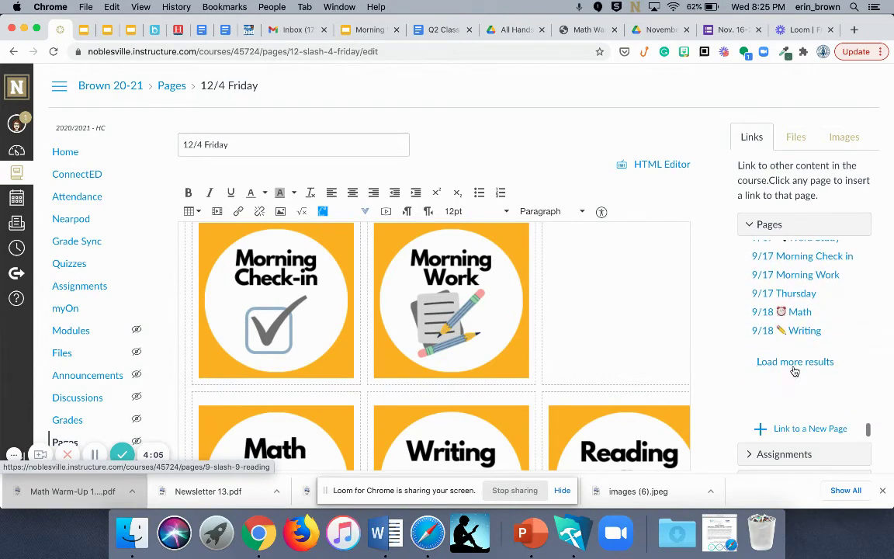
click(794, 363)
scroll(793, 373, down, 6)
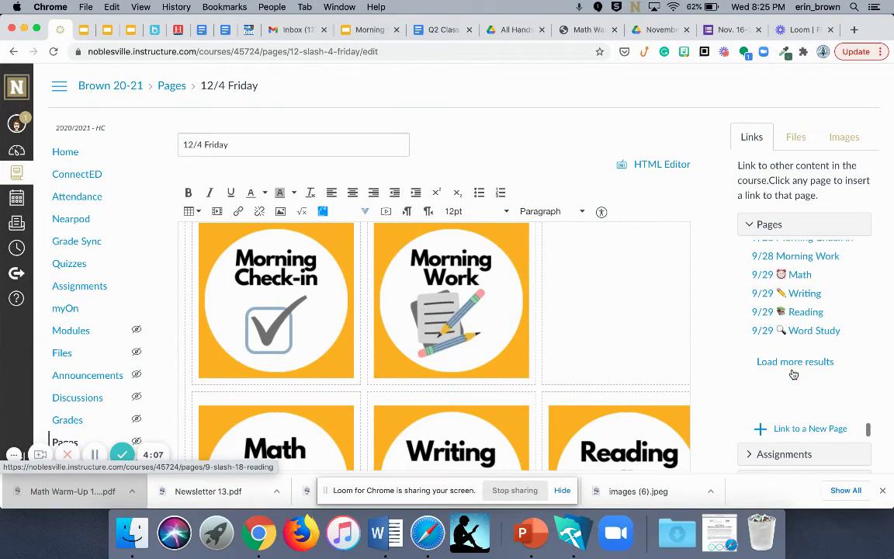
click(793, 374)
scroll(794, 371, down, 6)
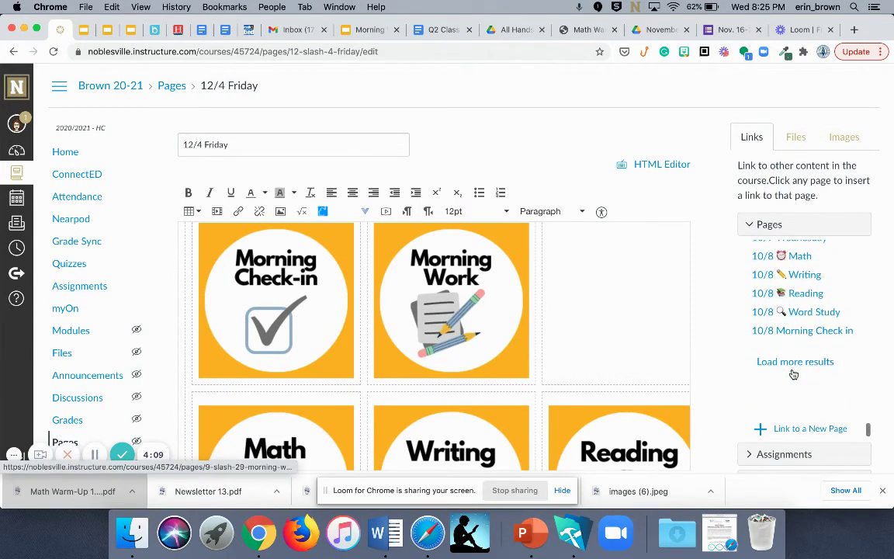
click(791, 362)
scroll(790, 362, down, 6)
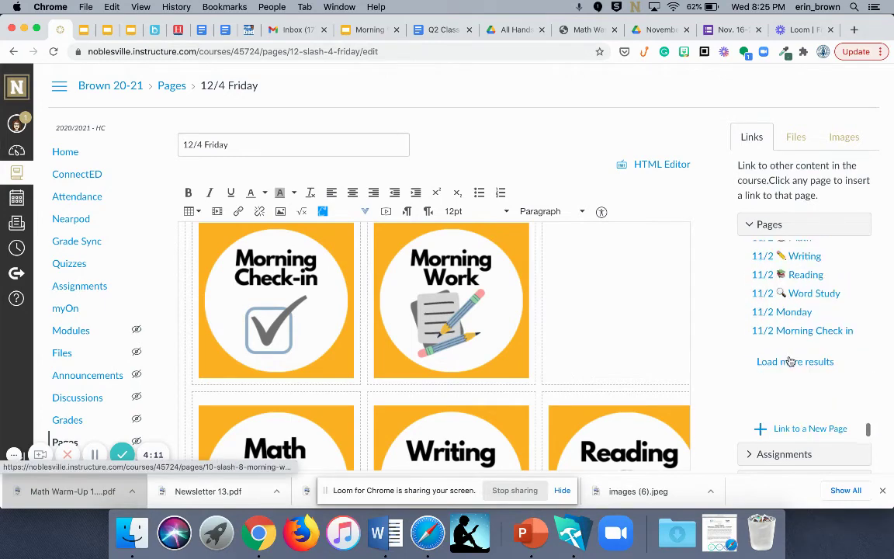
click(790, 362)
scroll(790, 362, down, 6)
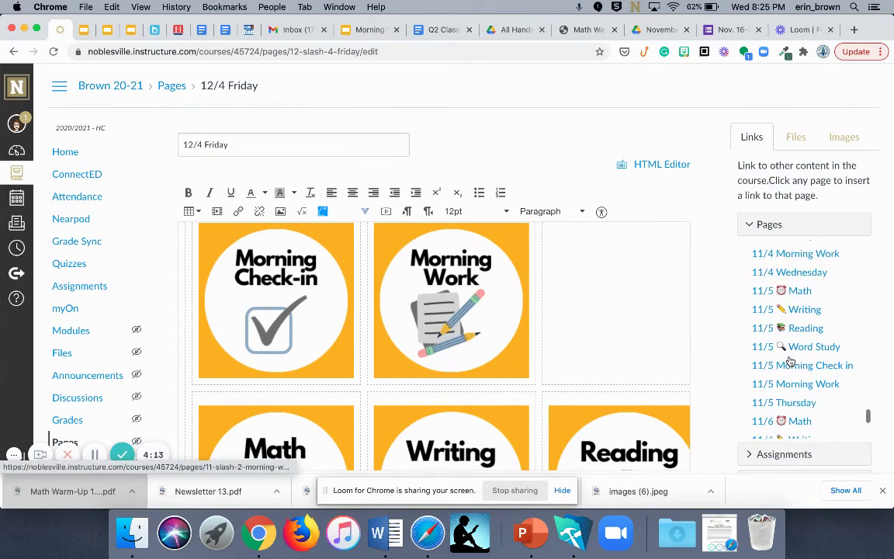
click(790, 361)
scroll(790, 361, down, 6)
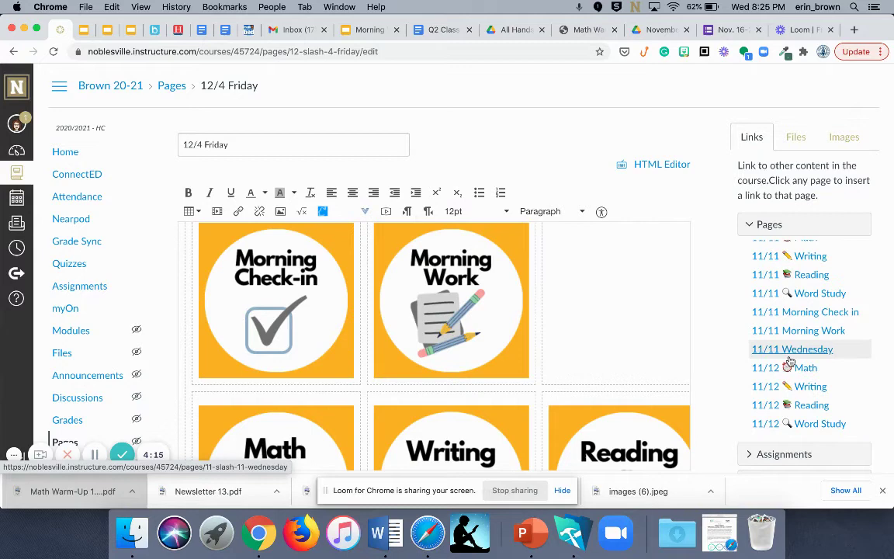
click(790, 362)
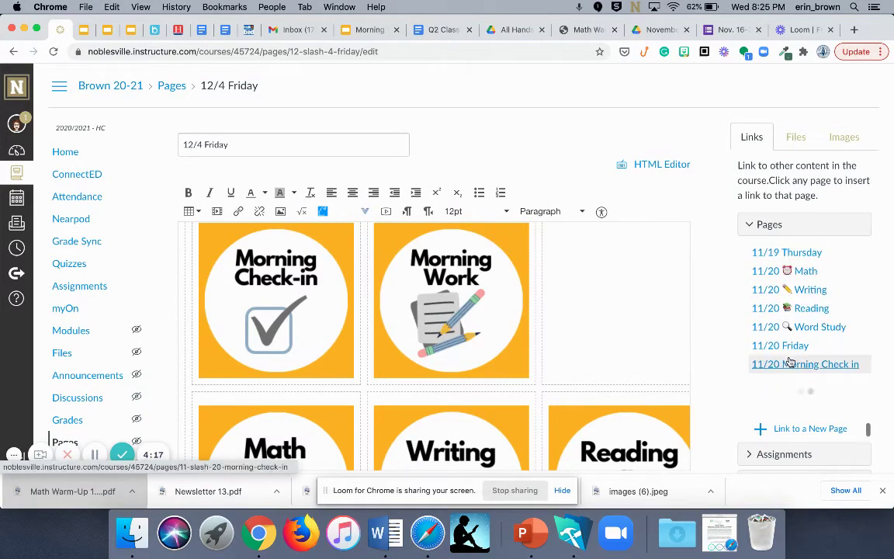
scroll(790, 361, down, 10)
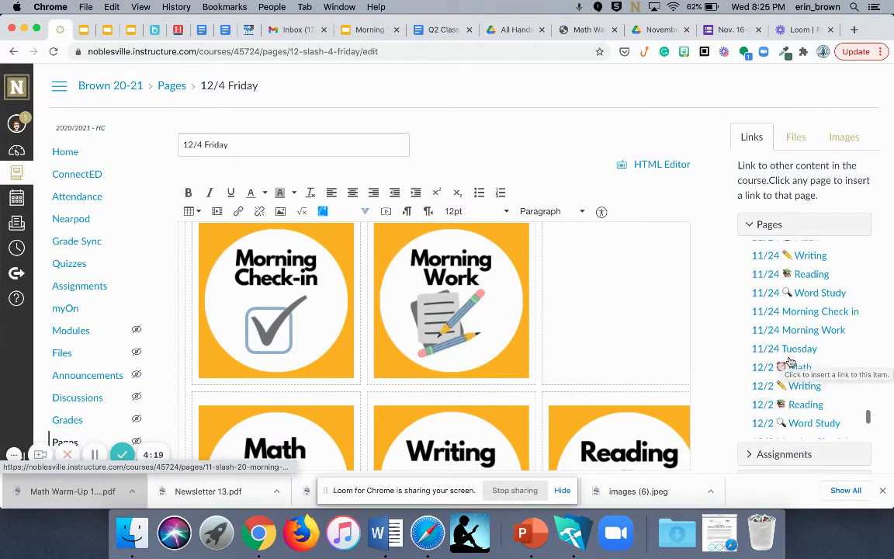
scroll(790, 362, down, 5)
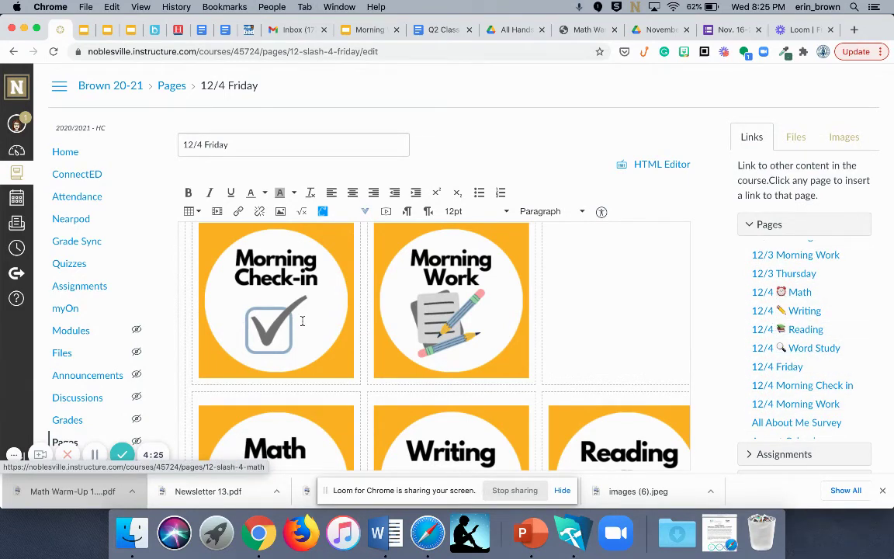
- Link the Morning Check-in, Morning Work and Math tiles to their 12/4 pages
click(270, 286)
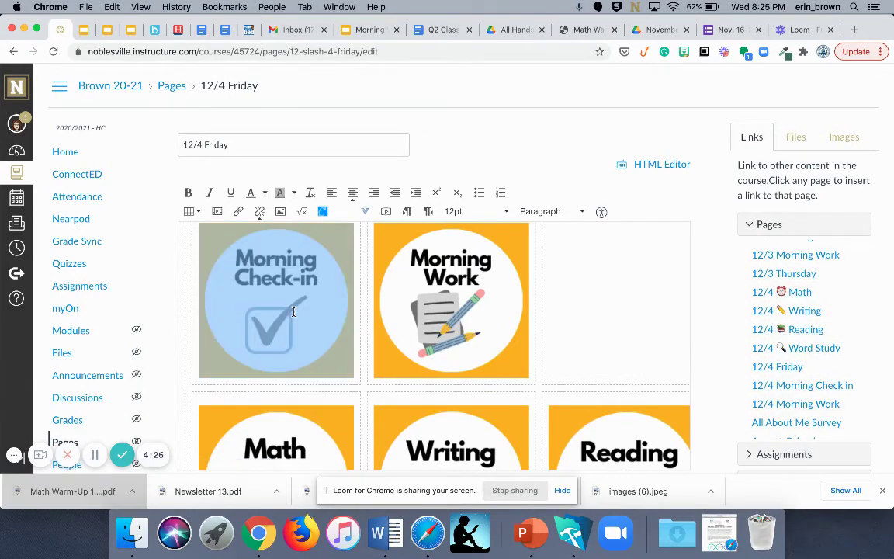
click(802, 385)
click(429, 305)
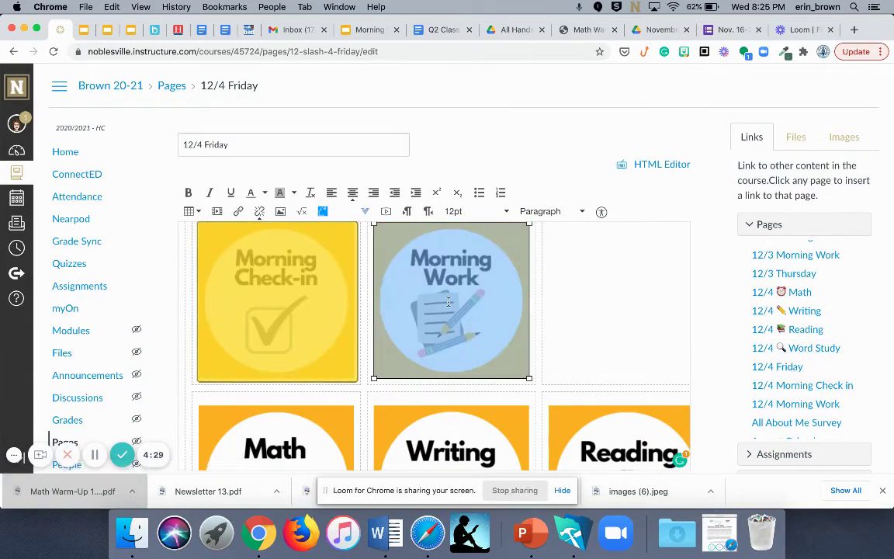
click(824, 400)
click(279, 423)
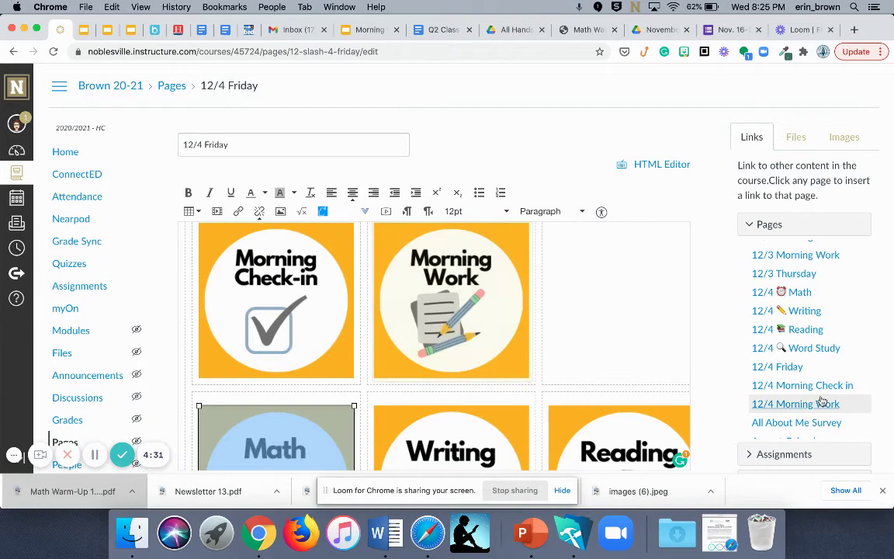
click(784, 293)
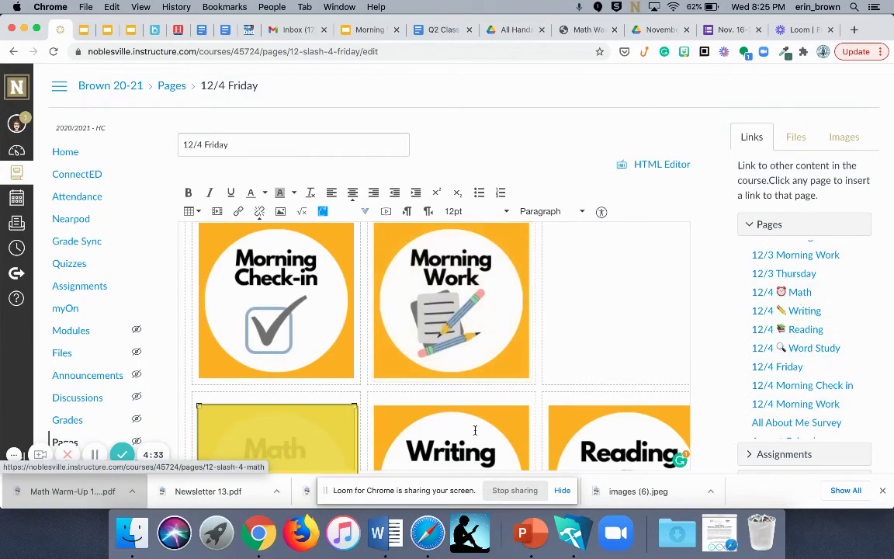
- Link the Writing, Reading and Word Study tiles to their 12/4 pages and save the page
click(433, 423)
click(799, 312)
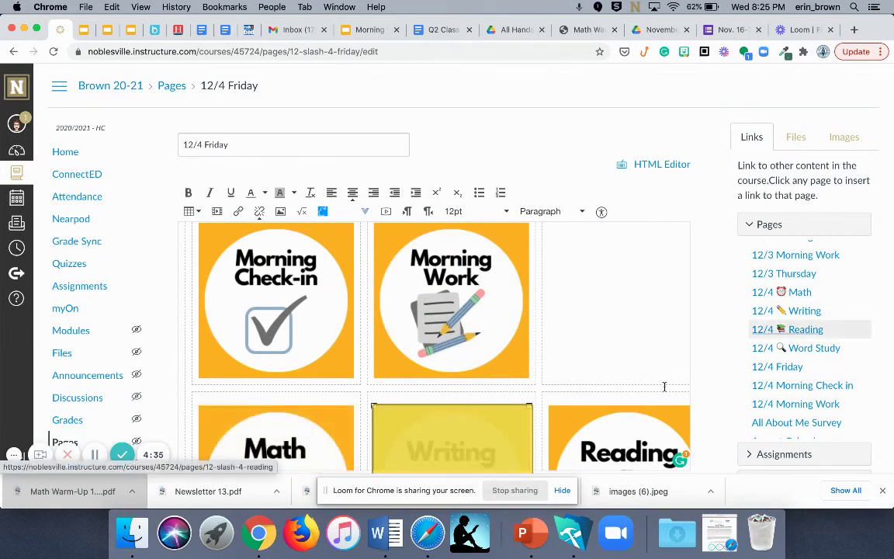
click(605, 423)
click(784, 332)
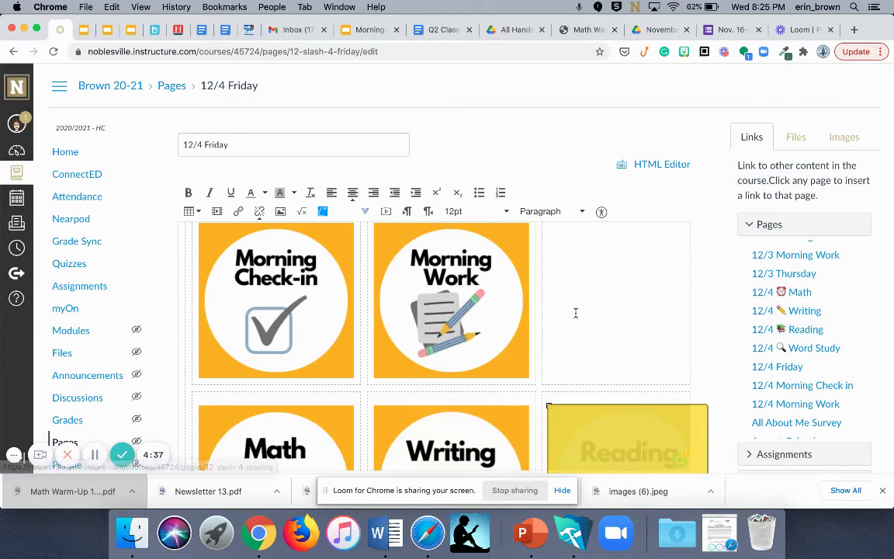
scroll(574, 311, right, 5)
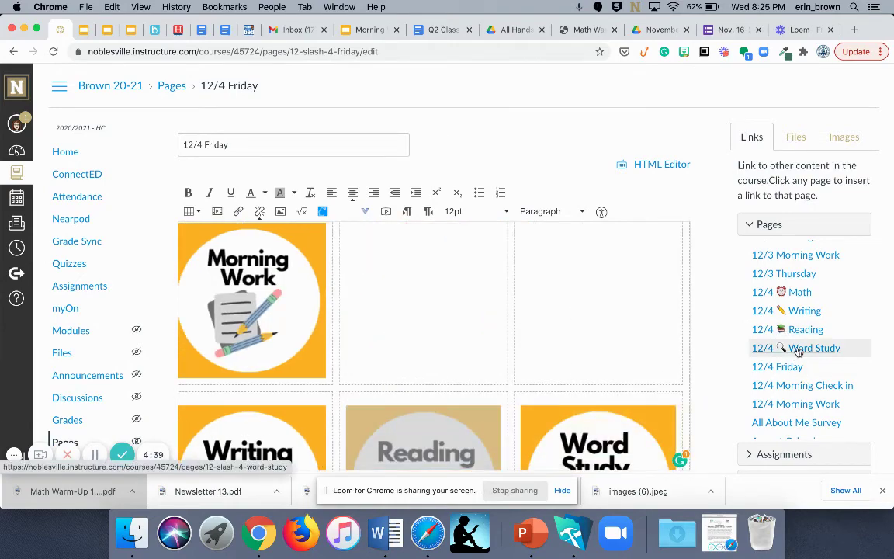
click(776, 348)
scroll(708, 365, down, 2)
scroll(708, 365, down, 2)
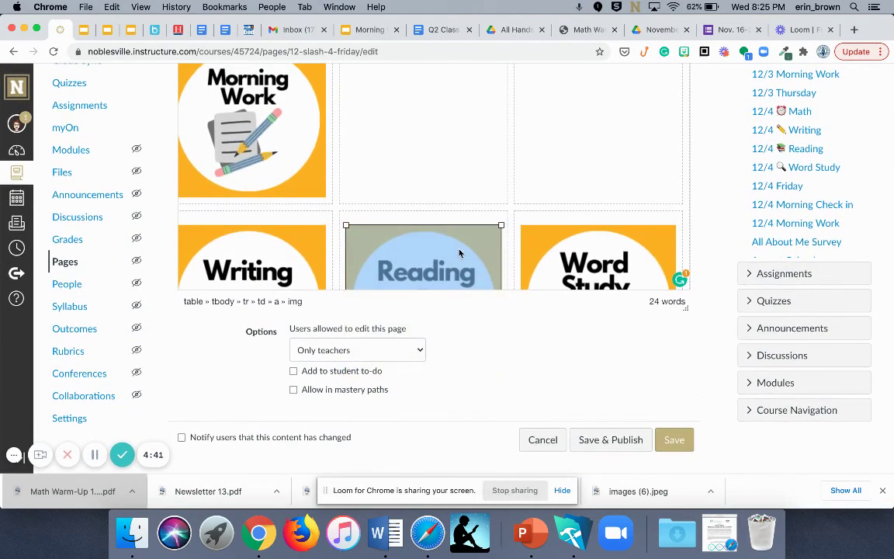
click(807, 148)
click(589, 248)
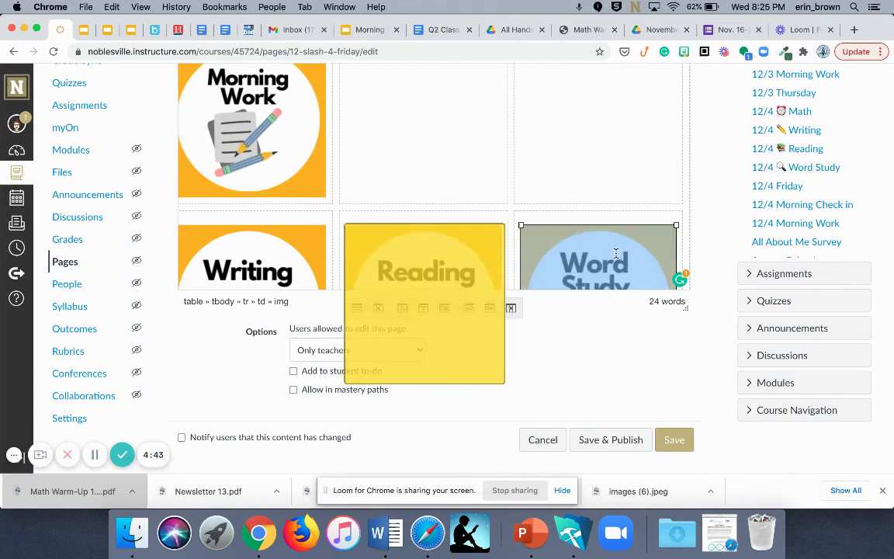
click(805, 168)
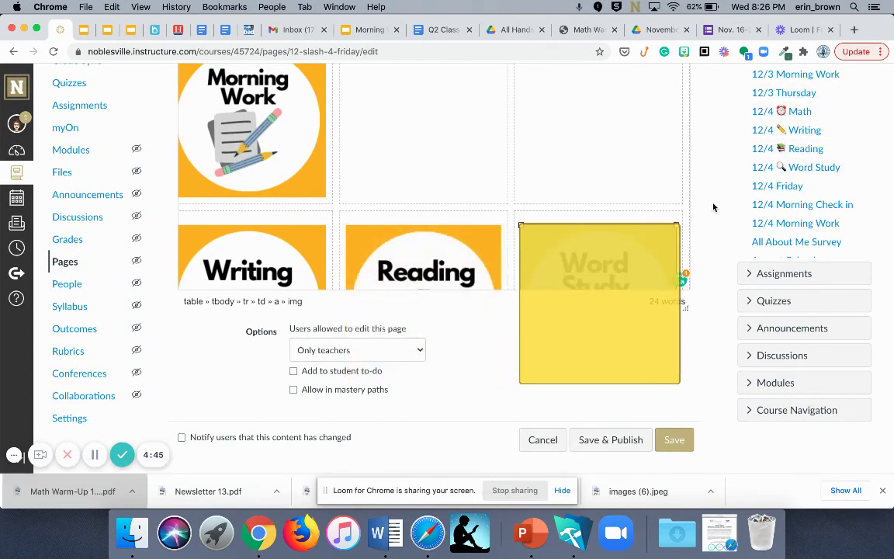
click(674, 440)
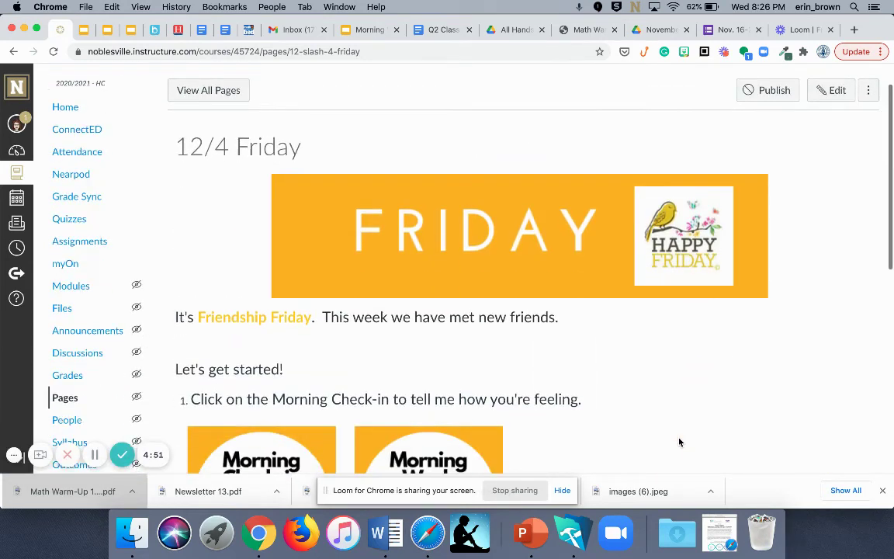
- Check the saved 12/4 Friday page, then return to the course Modules page
scroll(679, 442, down, 5)
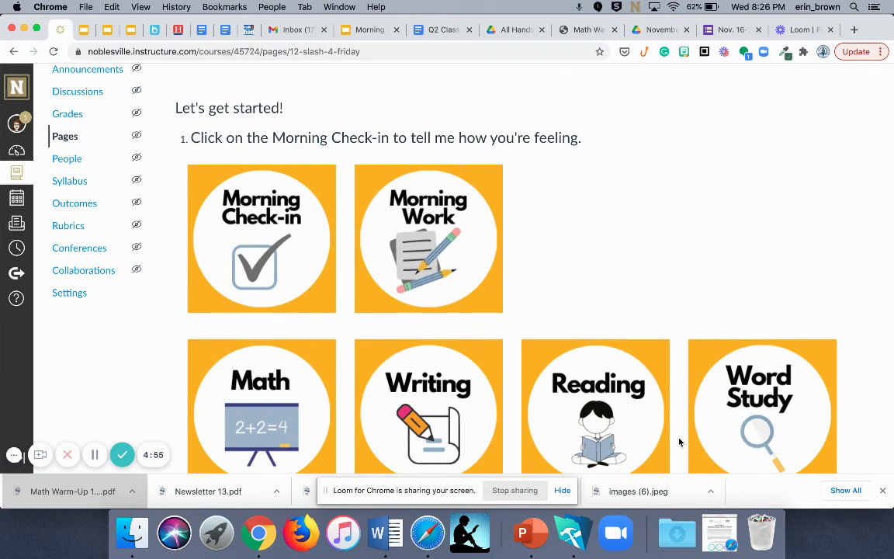
scroll(679, 442, up, 5)
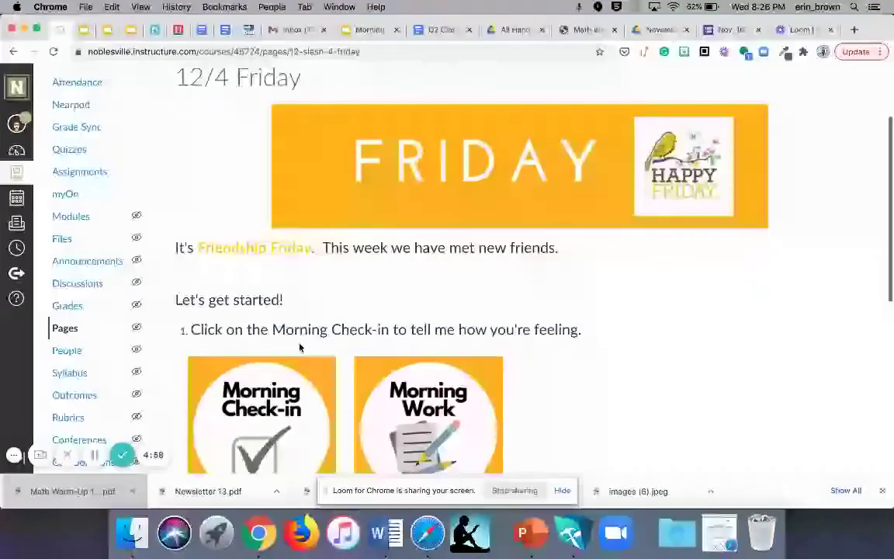
click(87, 218)
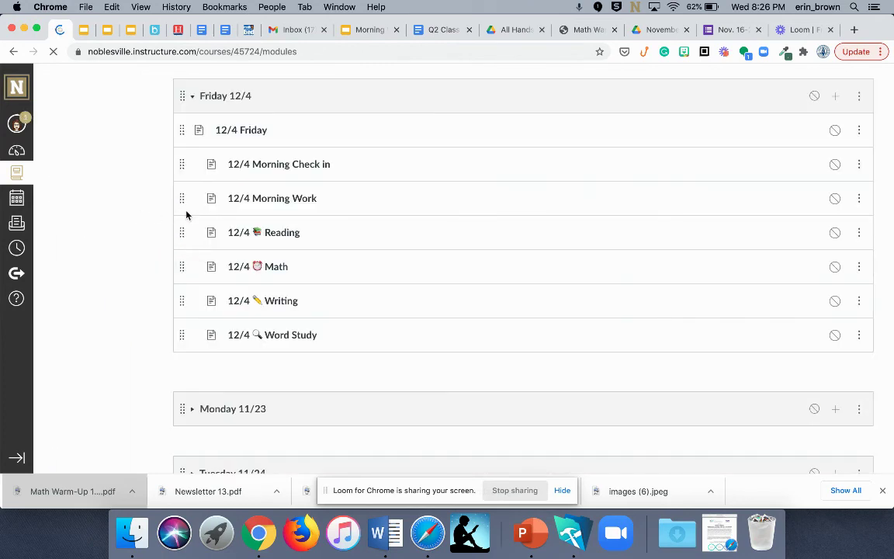
- Expand the Wednesday 11/18 module to reveal its 11/18 pages and assignments like Exploring Area Part 2
scroll(186, 215, up, 5)
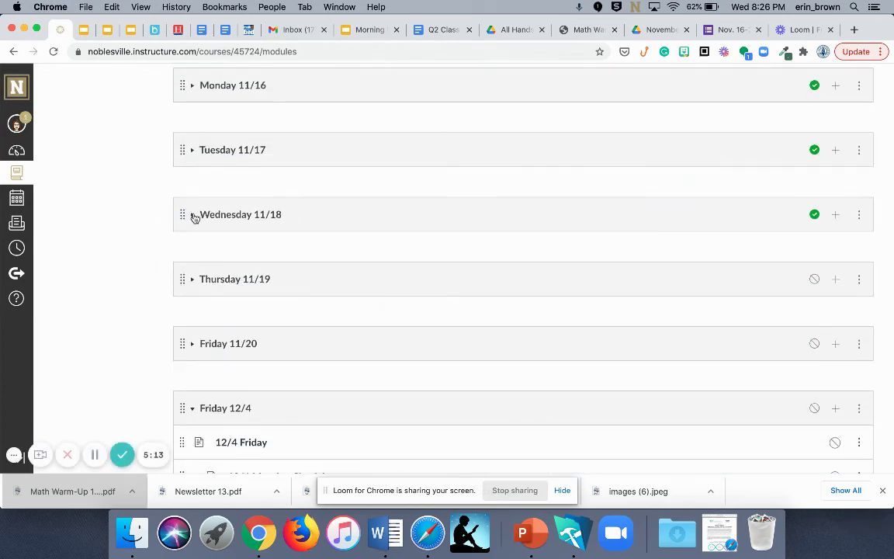
click(193, 217)
scroll(289, 255, down, 2)
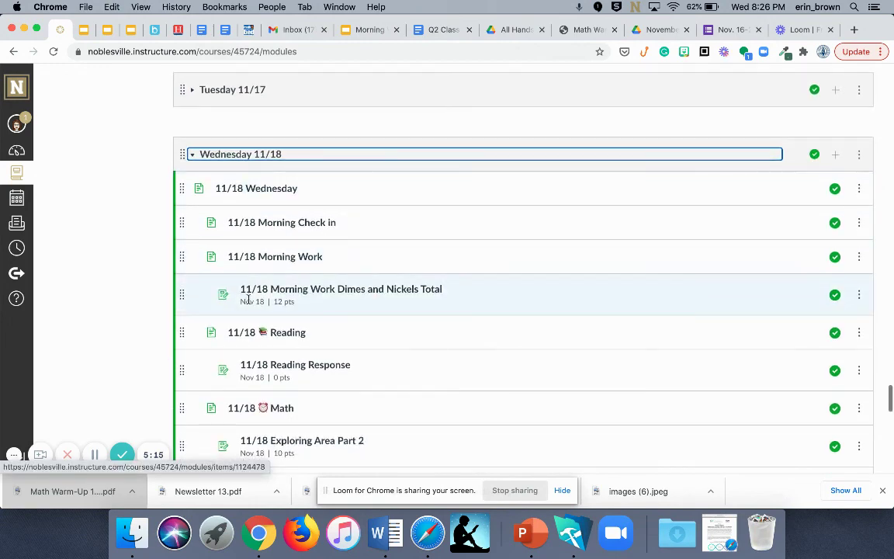
scroll(267, 293, down, 2)
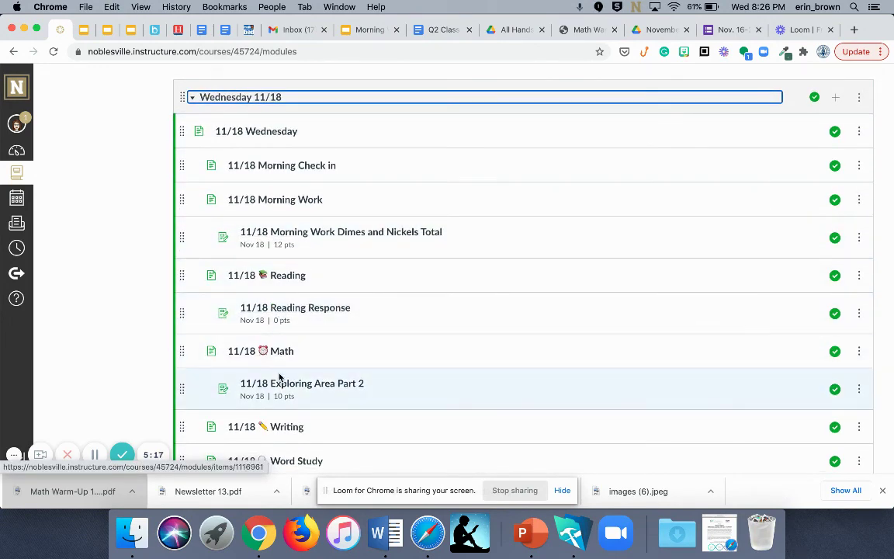
scroll(279, 378, down, 2)
scroll(279, 378, up, 1)
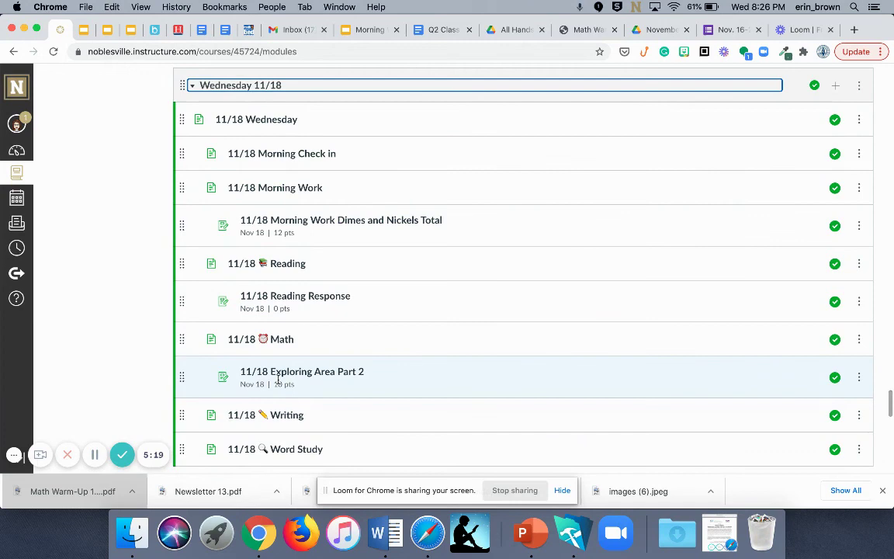